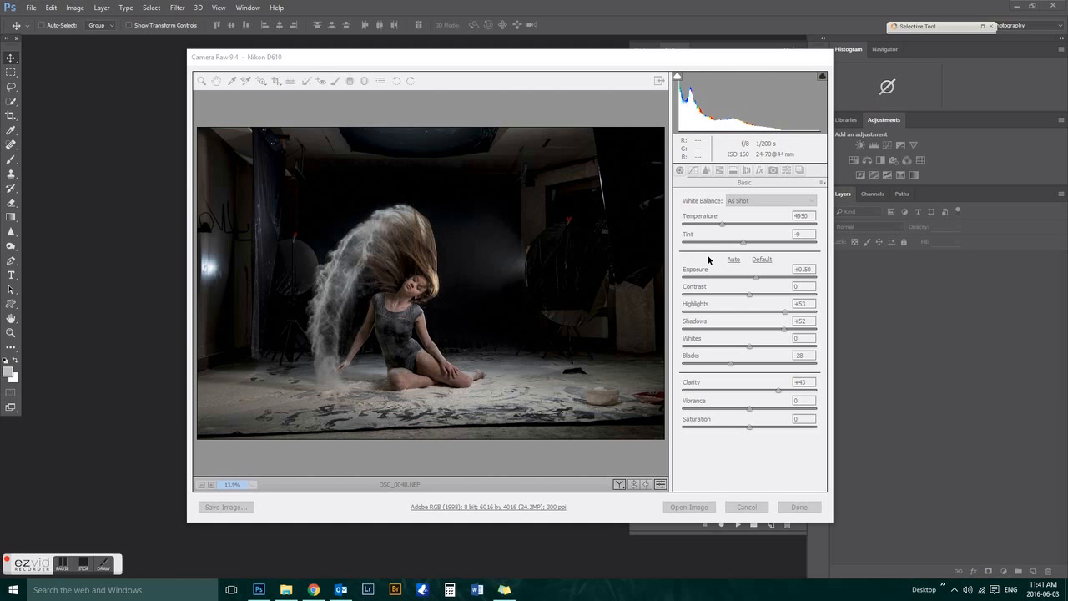
Try the default and automatic tone settings on the raw photo, and restore its custom tone adjustments.
click(762, 260)
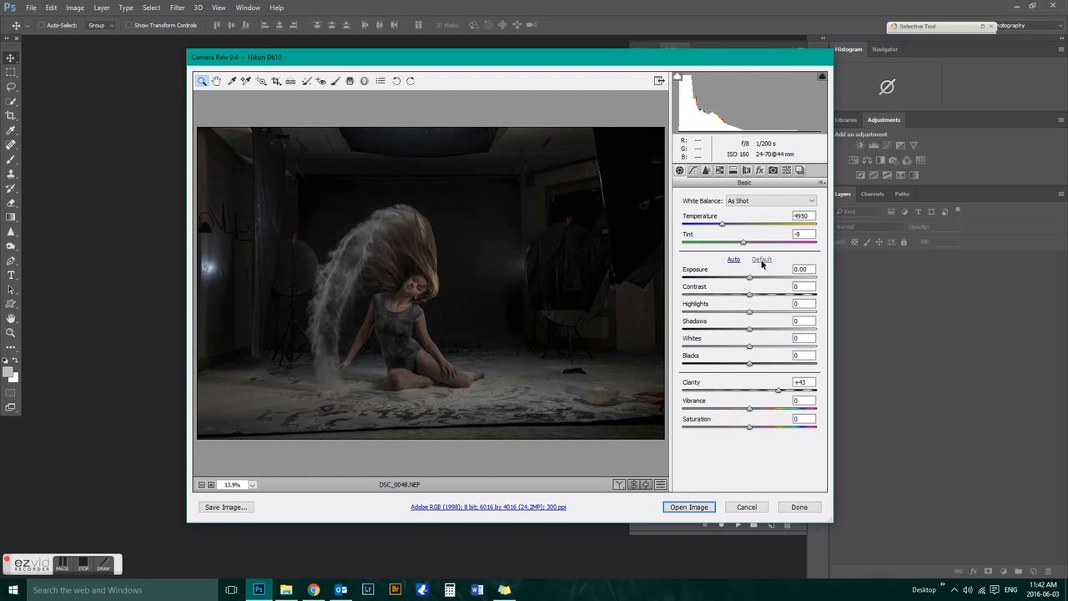
click(726, 260)
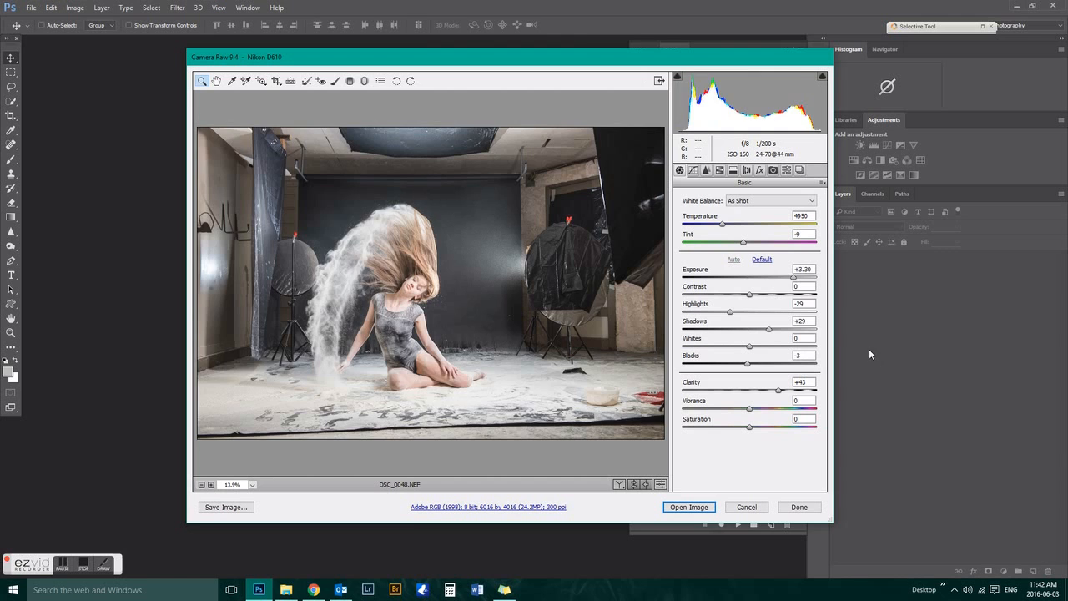
click(773, 260)
click(735, 260)
click(747, 506)
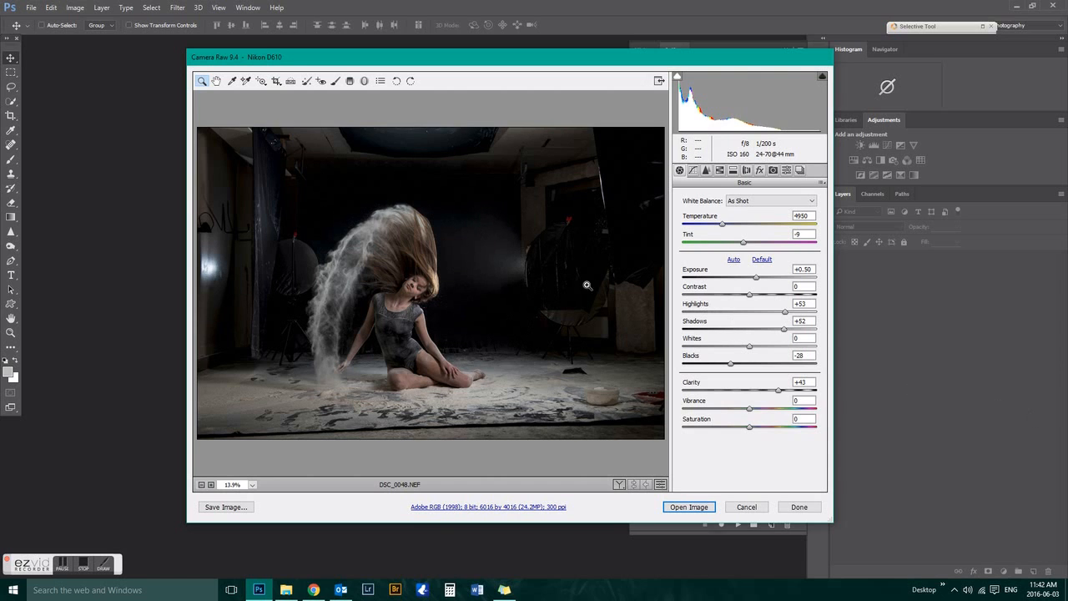
click(761, 261)
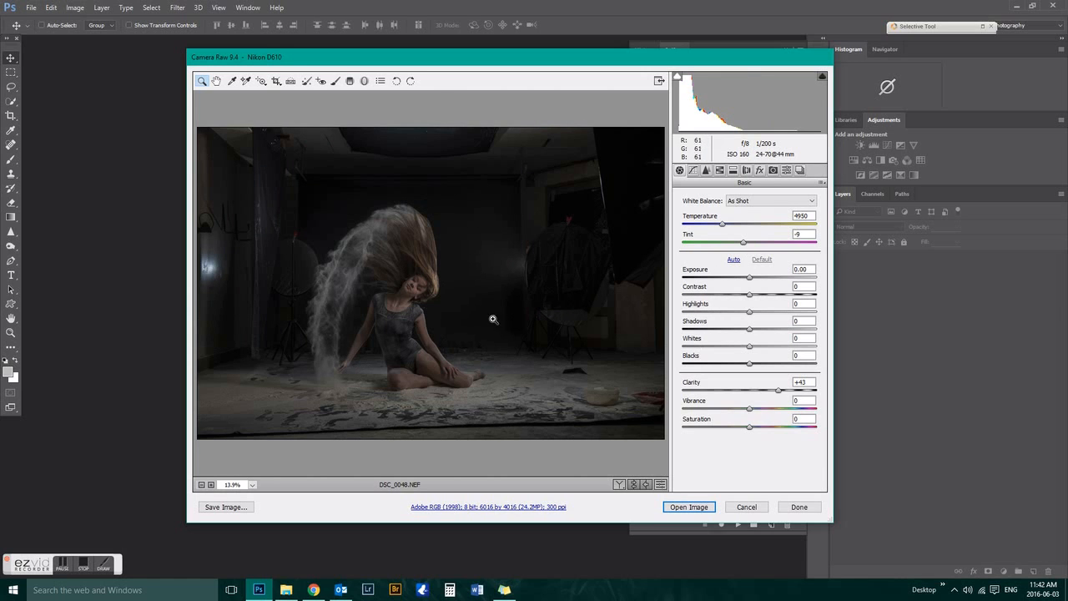
click(733, 260)
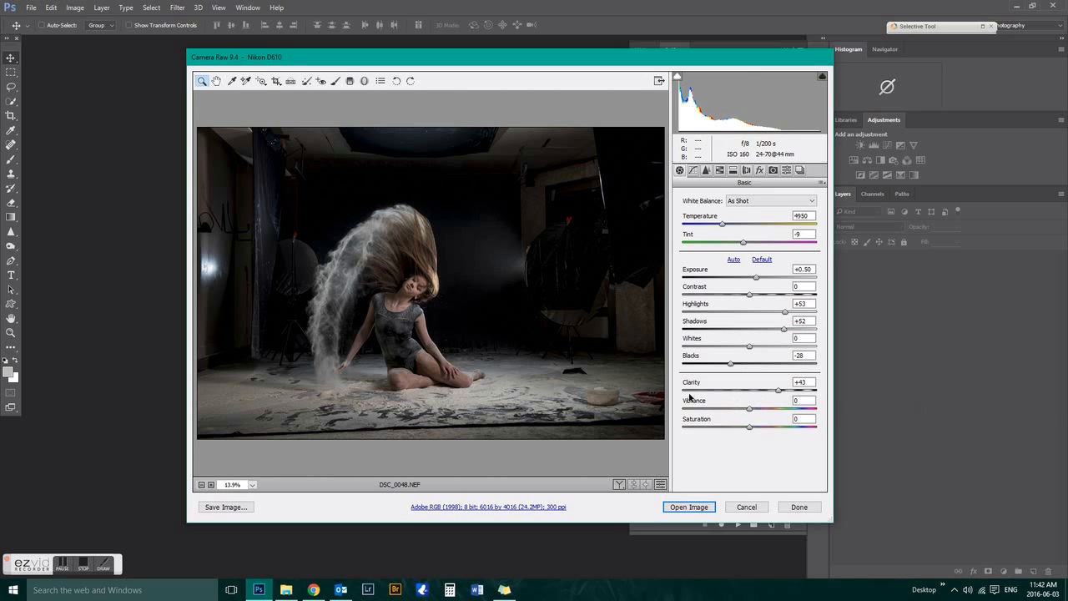
Adjust the raw photo's Clarity and open the image for editing in Photoshop.
mouse_move(783, 392)
mouse_down()
mouse_move(746, 397)
mouse_move(788, 401)
mouse_move(751, 399)
mouse_move(774, 401)
mouse_up()
key(Tab)
key(shift+Tab)
key(Up)
key(Up)
key(Up)
key(Up)
key(Up)
key(Up)
key(Up)
key(Up)
key(Up)
click(738, 507)
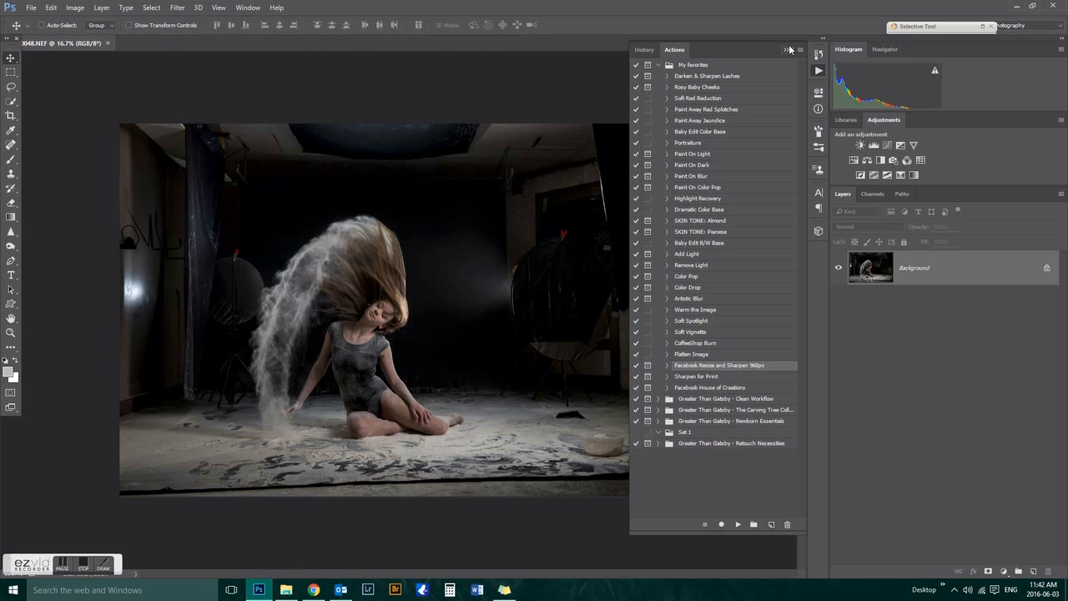
Sharpen the details of the model's face with the Sharpen tool at 20% strength.
click(785, 50)
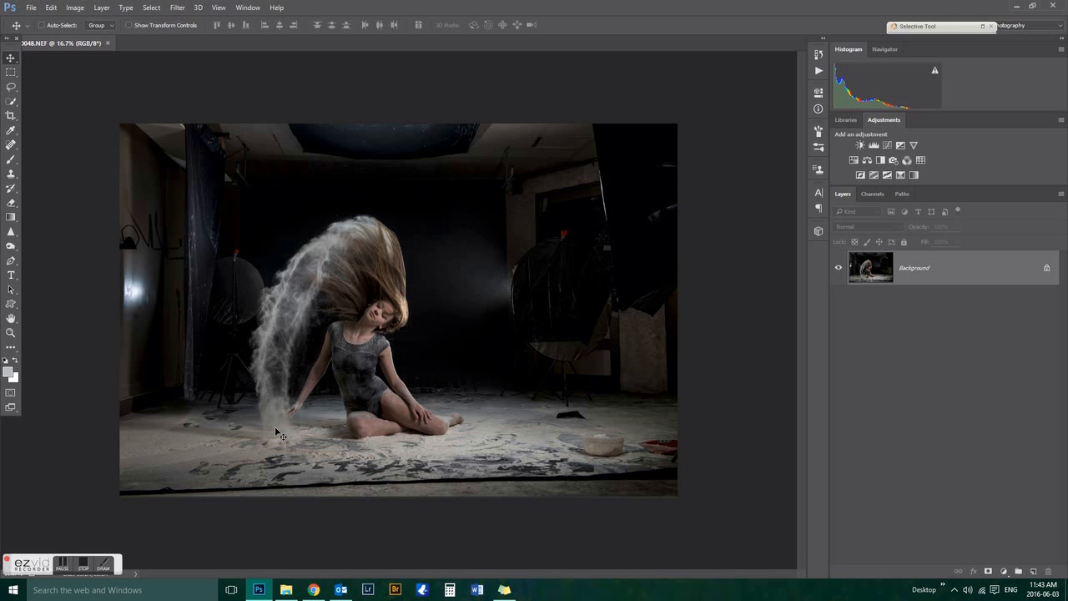
click(11, 231)
scroll(382, 342, up, 5)
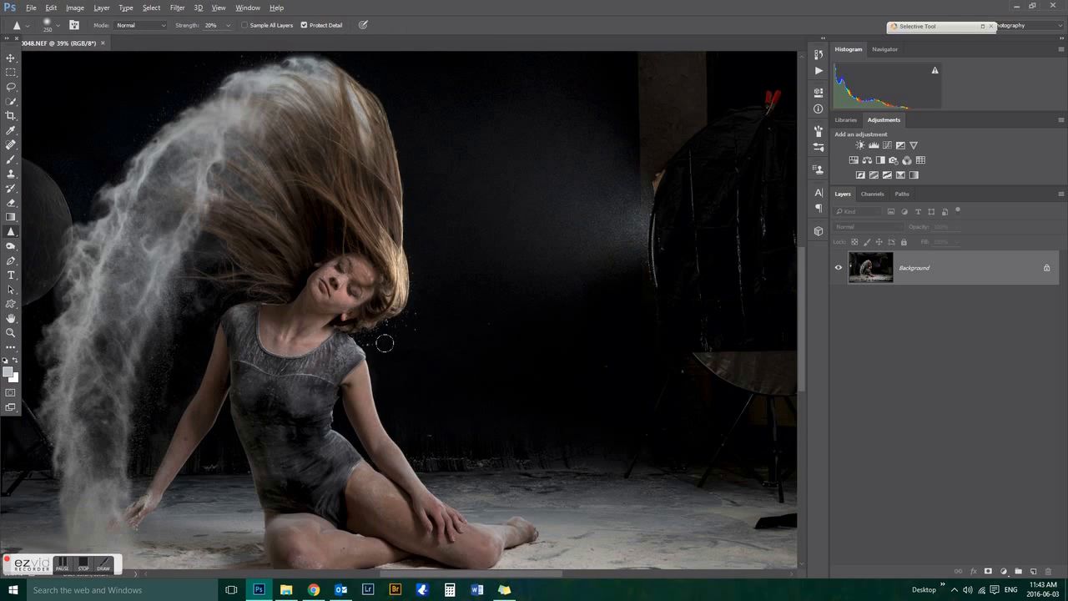
scroll(380, 342, up, 4)
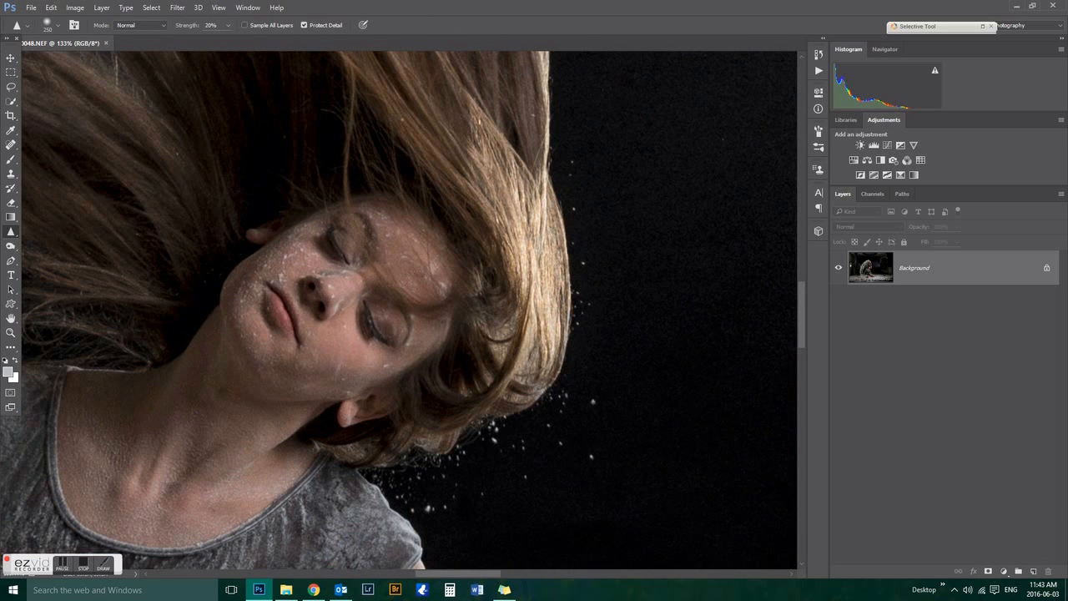
mouse_move(371, 321)
mouse_down()
mouse_move(332, 254)
mouse_move(342, 295)
mouse_move(316, 233)
mouse_move(368, 307)
mouse_up()
scroll(378, 307, down, 6)
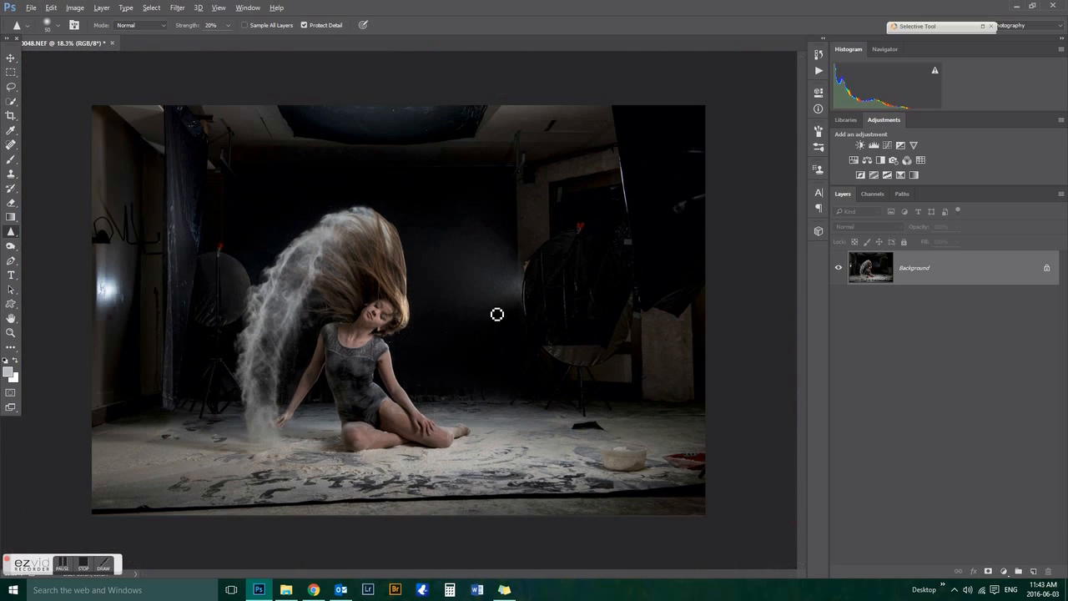
scroll(497, 314, down, 1)
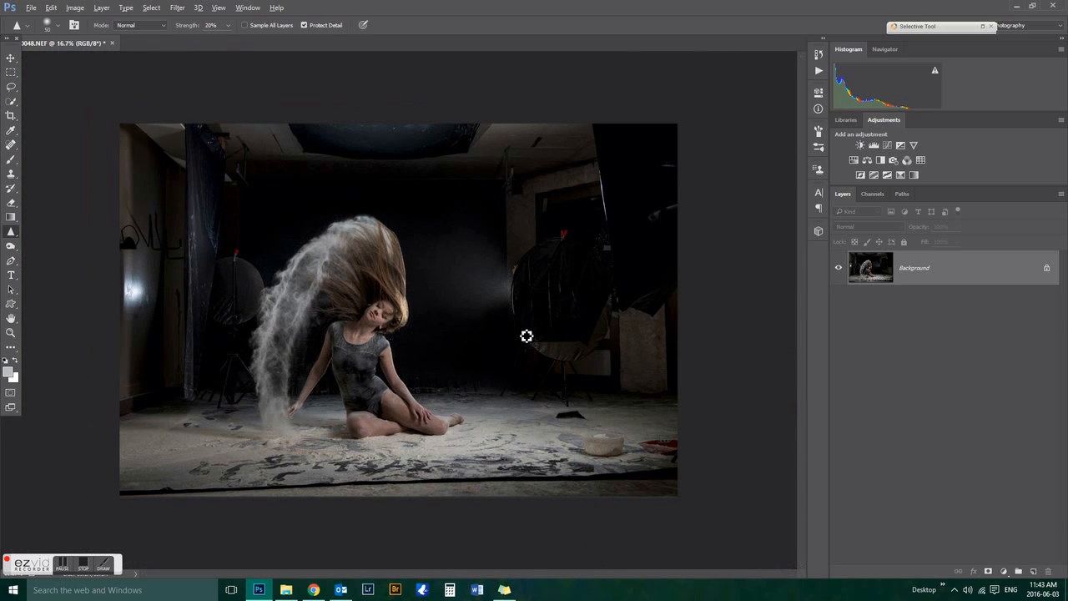
Add a new layer and paint the studio surroundings above the floor black with a large soft brush at 100% opacity.
click(1034, 572)
click(15, 158)
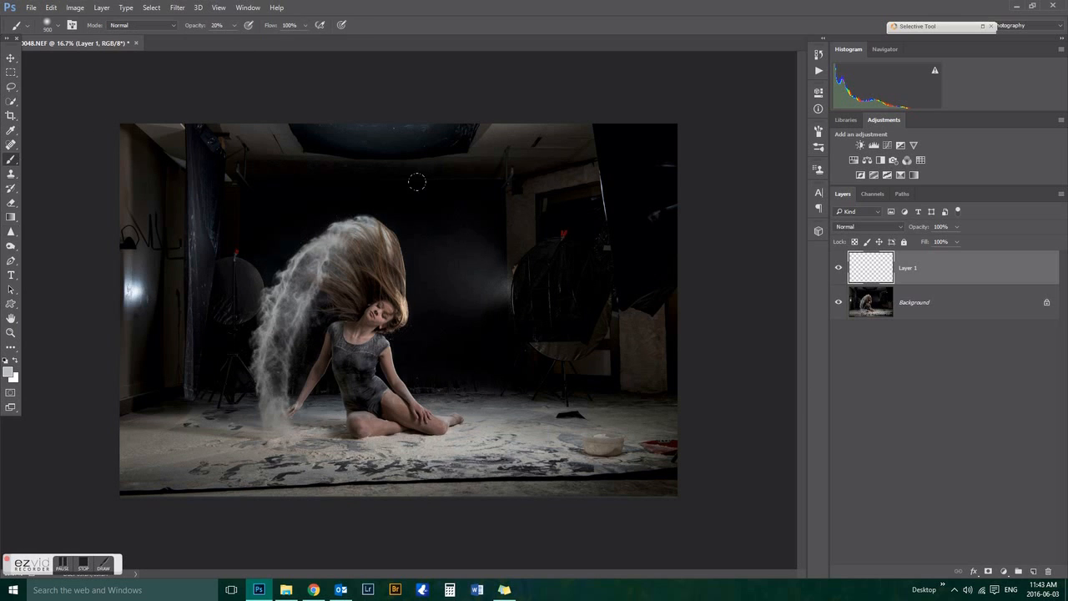
click(5, 361)
mouse_move(601, 131)
mouse_down()
mouse_move(569, 153)
mouse_move(577, 197)
mouse_move(617, 271)
mouse_move(612, 306)
mouse_move(566, 316)
mouse_move(533, 299)
mouse_move(508, 241)
mouse_move(504, 174)
mouse_move(497, 243)
mouse_move(455, 247)
mouse_move(447, 236)
mouse_move(528, 276)
mouse_move(546, 306)
mouse_move(657, 354)
mouse_move(634, 264)
mouse_move(467, 154)
mouse_move(430, 135)
mouse_move(259, 108)
mouse_move(191, 121)
mouse_move(216, 126)
mouse_move(77, 137)
mouse_move(56, 180)
mouse_move(93, 221)
mouse_move(105, 209)
mouse_move(106, 313)
mouse_up()
key(0)
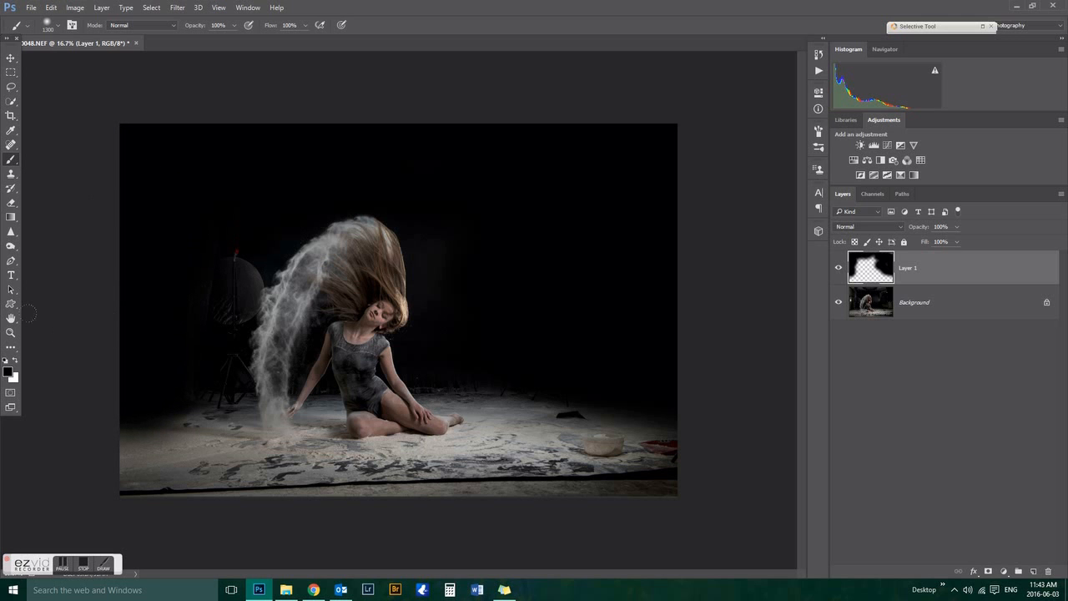
Paint the reflector and its light stand beside the powder trail black, using a smaller brush around the stand's legs.
scroll(229, 254, up, 5)
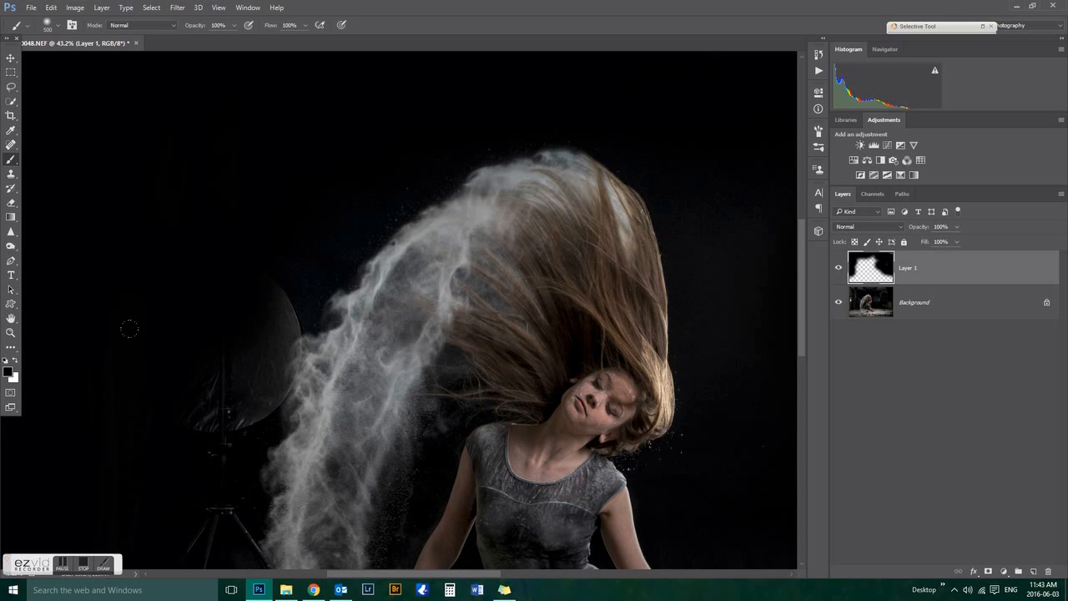
mouse_move(203, 418)
mouse_down()
mouse_move(250, 396)
mouse_move(263, 285)
mouse_move(280, 305)
mouse_move(241, 322)
mouse_up()
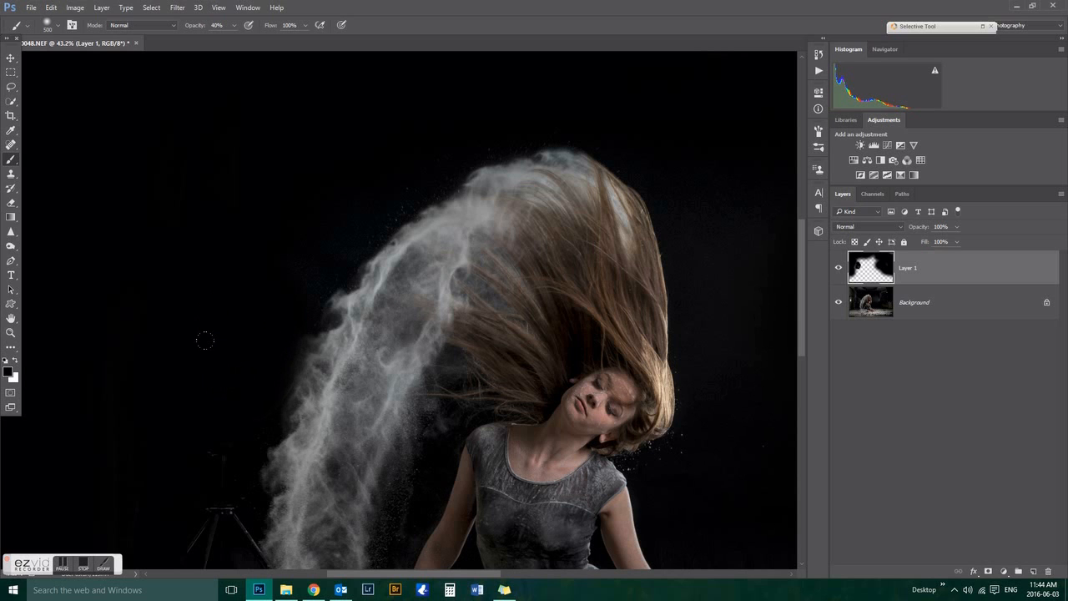
scroll(131, 313, down, 3)
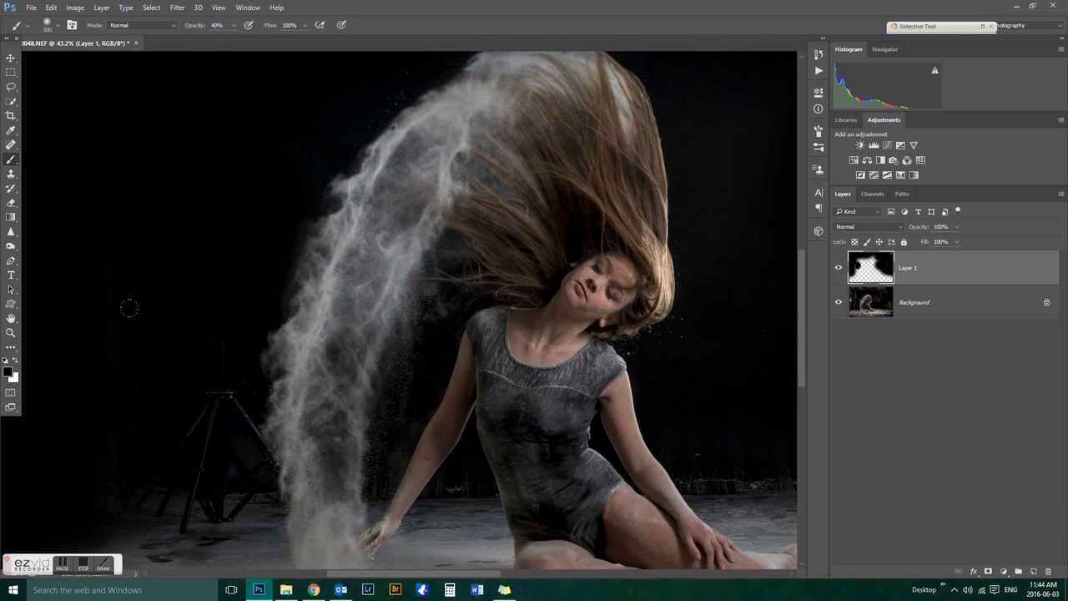
key(0)
mouse_move(187, 409)
mouse_down()
mouse_move(250, 418)
mouse_move(178, 401)
mouse_up()
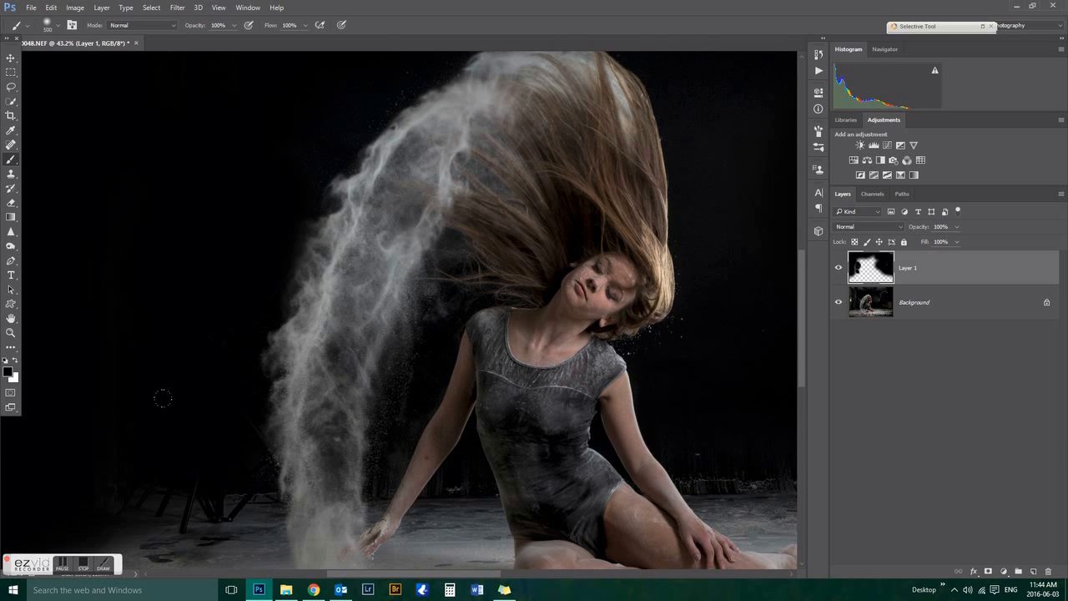
scroll(162, 399, down, 2)
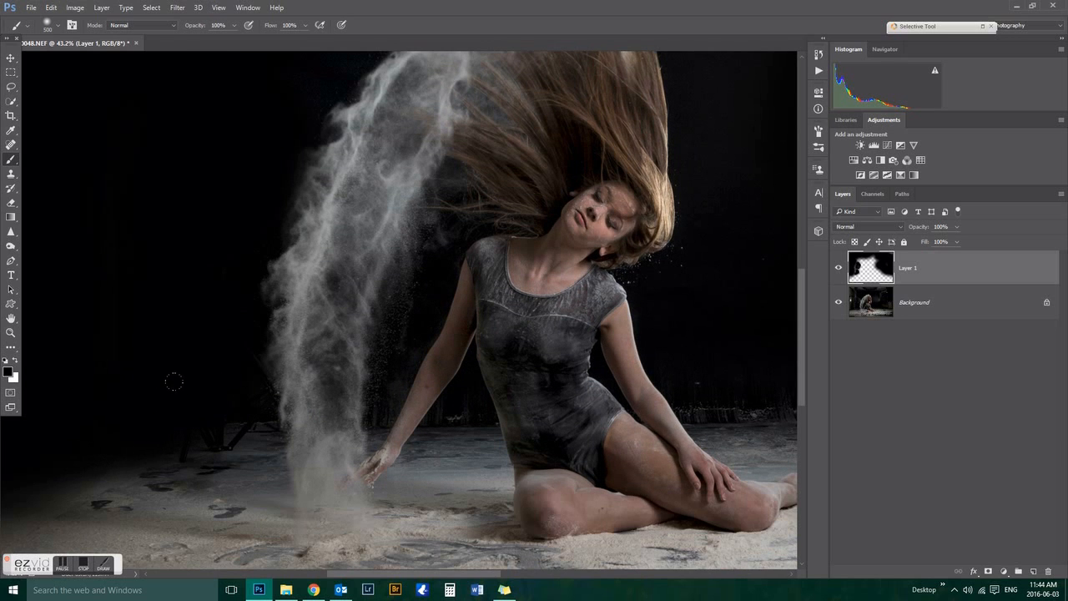
key(bracketleft)
mouse_move(222, 384)
mouse_down()
mouse_move(242, 406)
mouse_move(198, 423)
mouse_up()
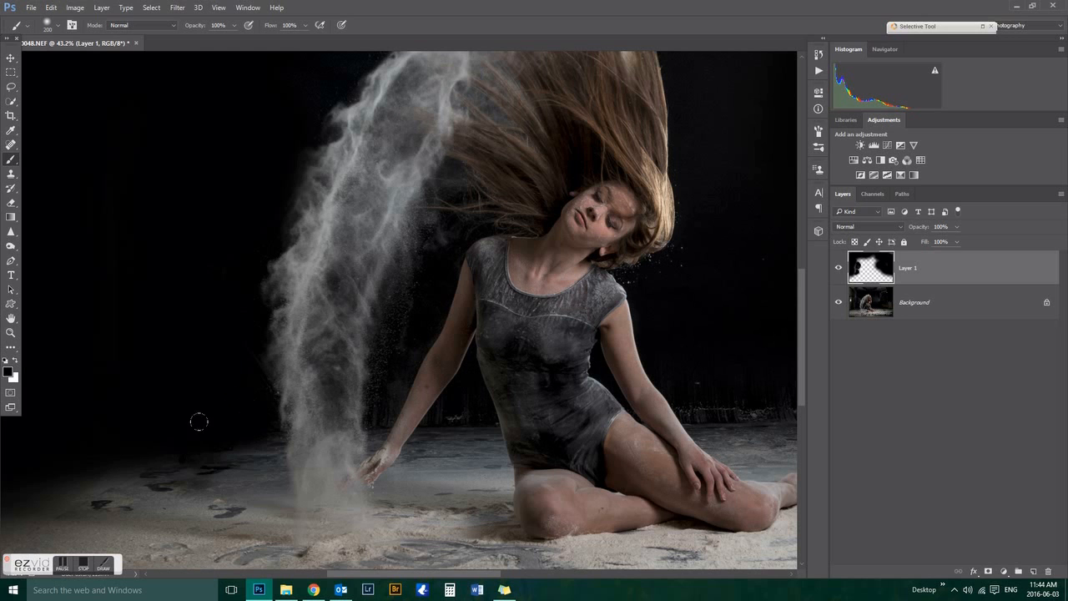
Paint black over the remaining stand legs and backdrop edge behind the floor, right of the model, with a 500 px brush.
key(bracketright)
scroll(75, 378, down, 3)
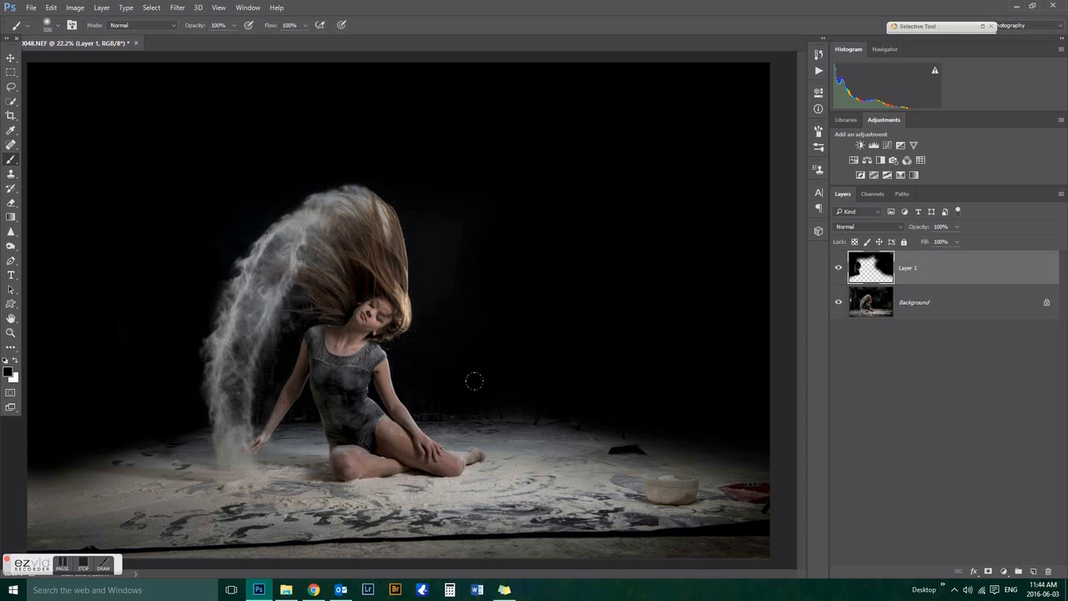
drag(474, 381, 725, 414)
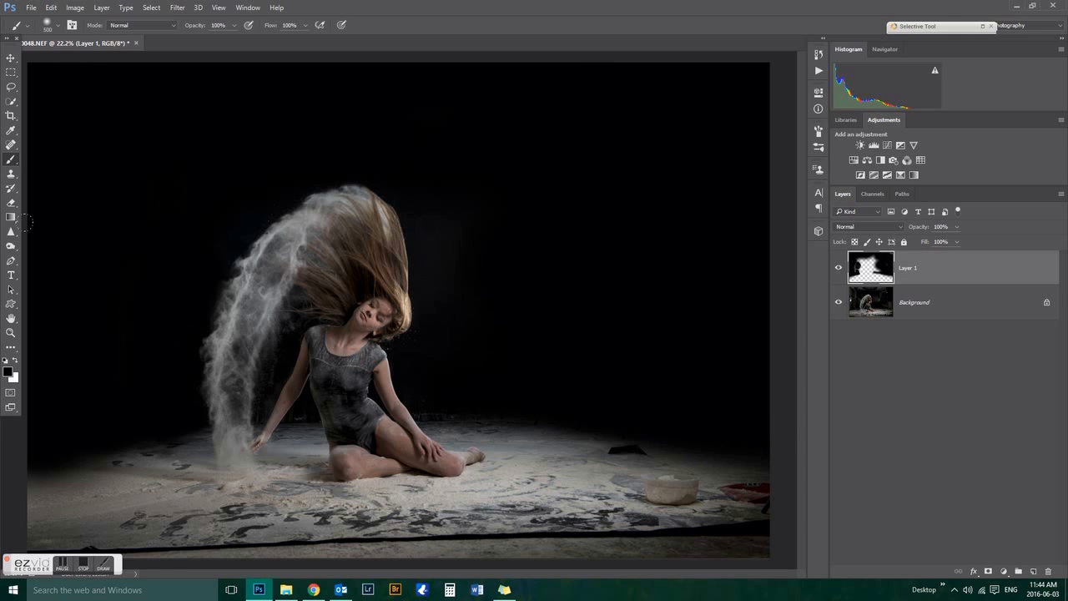
Remove the bowl, red object and dark scrap from the floor on the Background layer with the content-aware Spot Healing Brush.
click(11, 144)
mouse_move(676, 511)
mouse_down()
mouse_move(689, 480)
mouse_move(643, 498)
mouse_move(655, 489)
mouse_up()
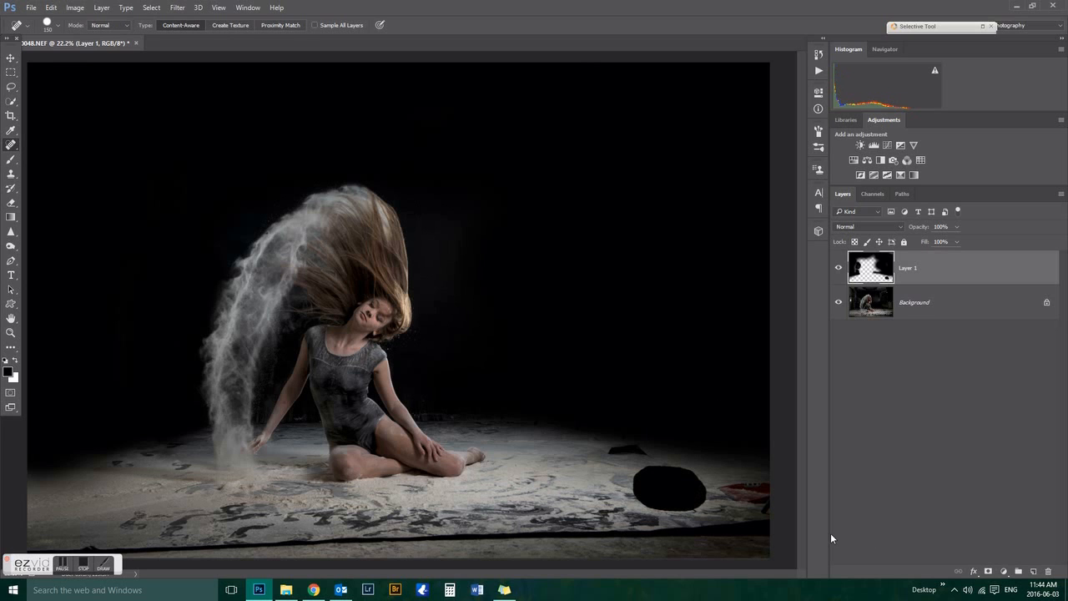
click(921, 301)
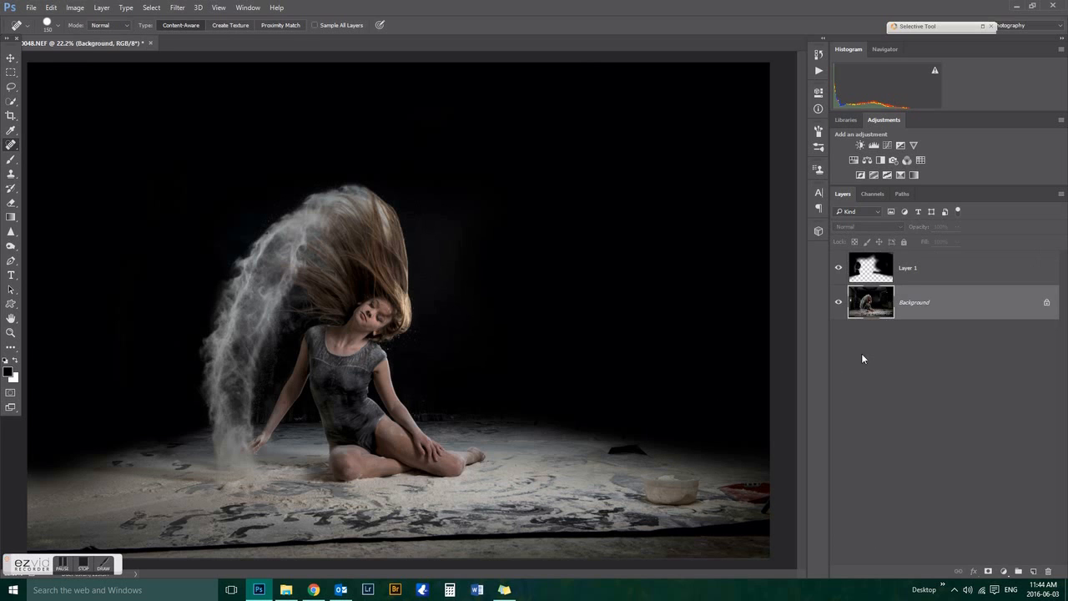
mouse_move(693, 484)
mouse_down()
mouse_move(633, 485)
mouse_move(710, 502)
mouse_move(633, 499)
mouse_move(756, 491)
mouse_move(734, 499)
mouse_move(773, 510)
mouse_up()
drag(625, 448, 608, 451)
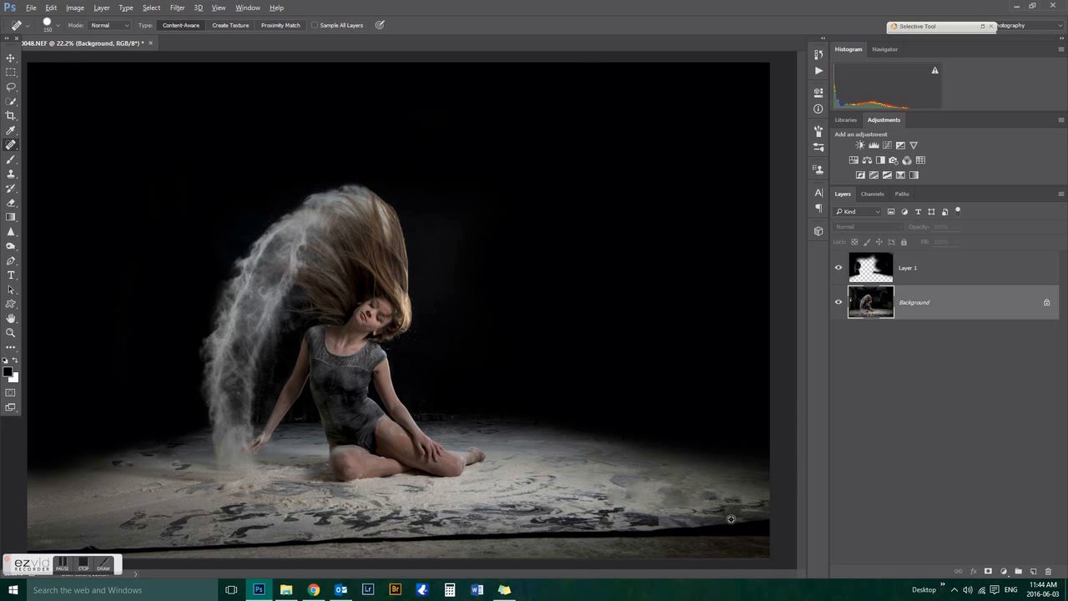
Rotate and crop the photo at the 2:3 ratio so the front edge of the floor mat is level.
scroll(628, 471, up, 3)
scroll(189, 473, down, 2)
scroll(172, 438, down, 2)
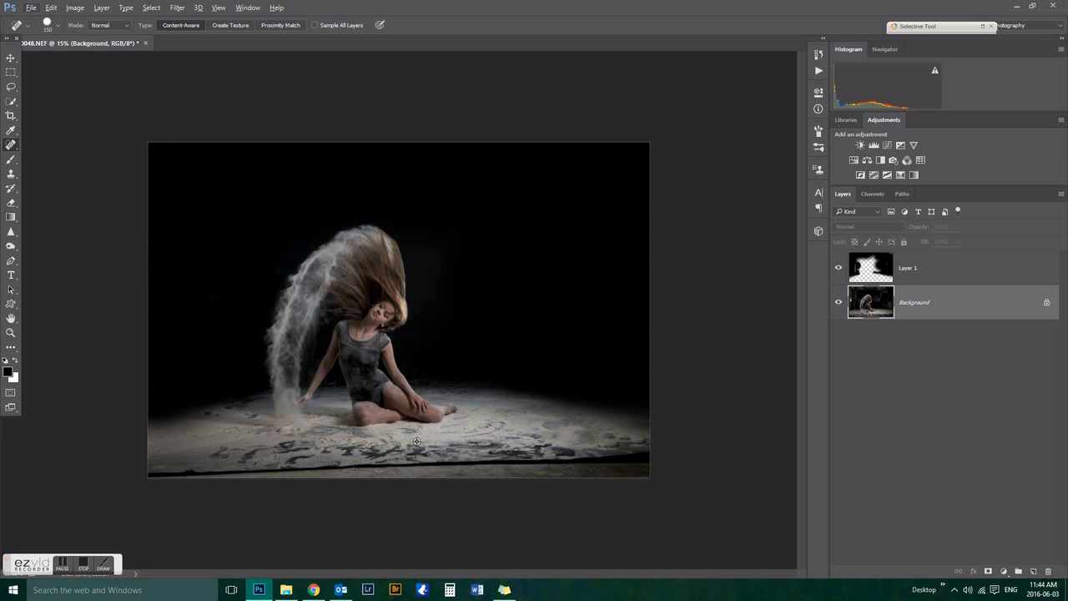
scroll(543, 470, up, 2)
scroll(309, 510, down, 1)
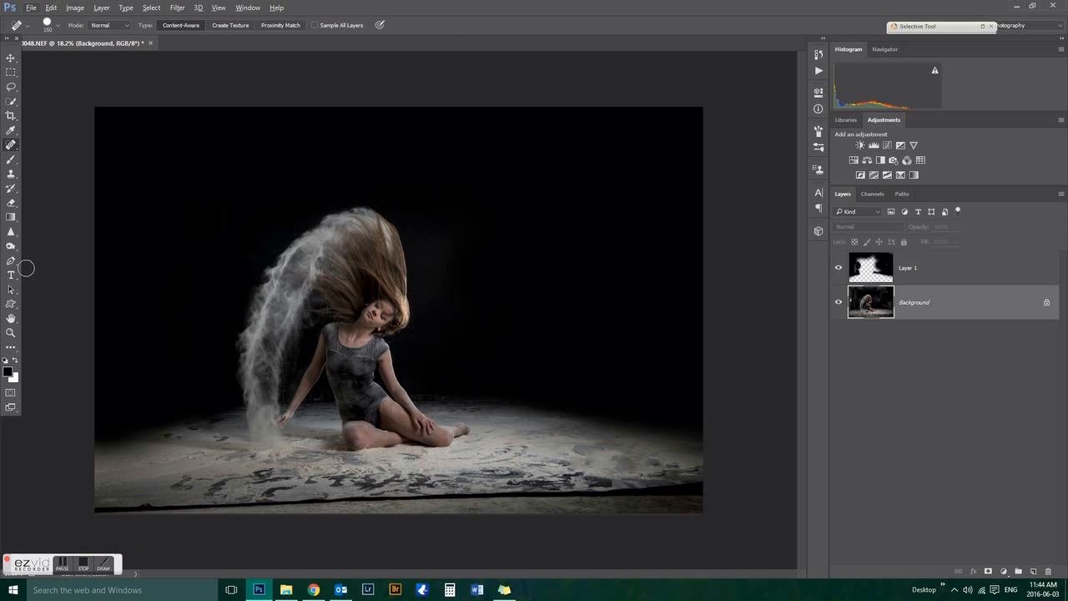
click(11, 115)
drag(738, 512, 720, 520)
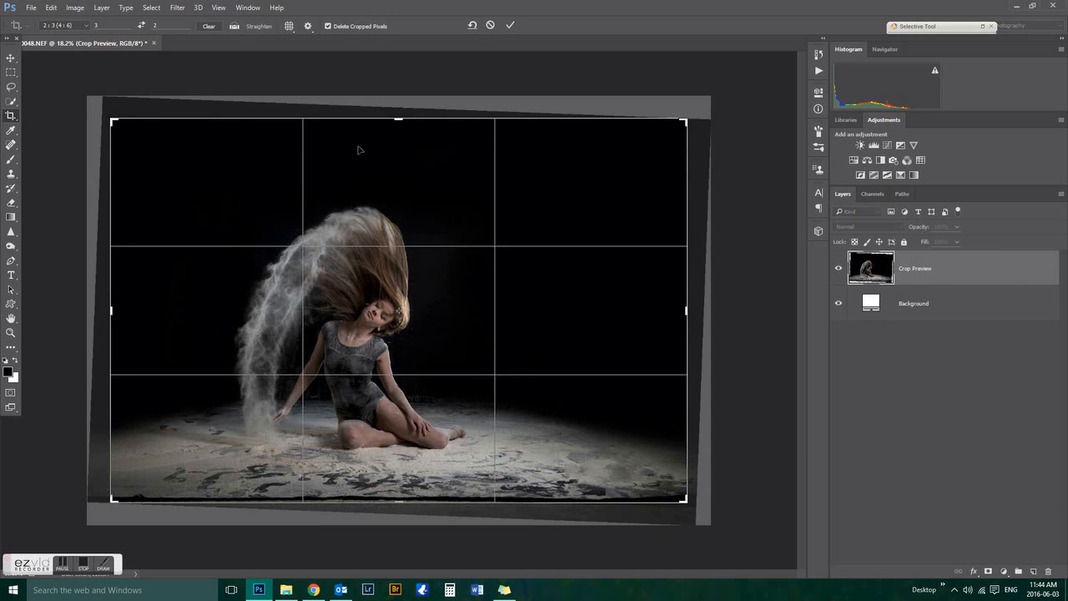
mouse_move(398, 116)
mouse_down()
mouse_move(417, 102)
mouse_move(409, 113)
mouse_up()
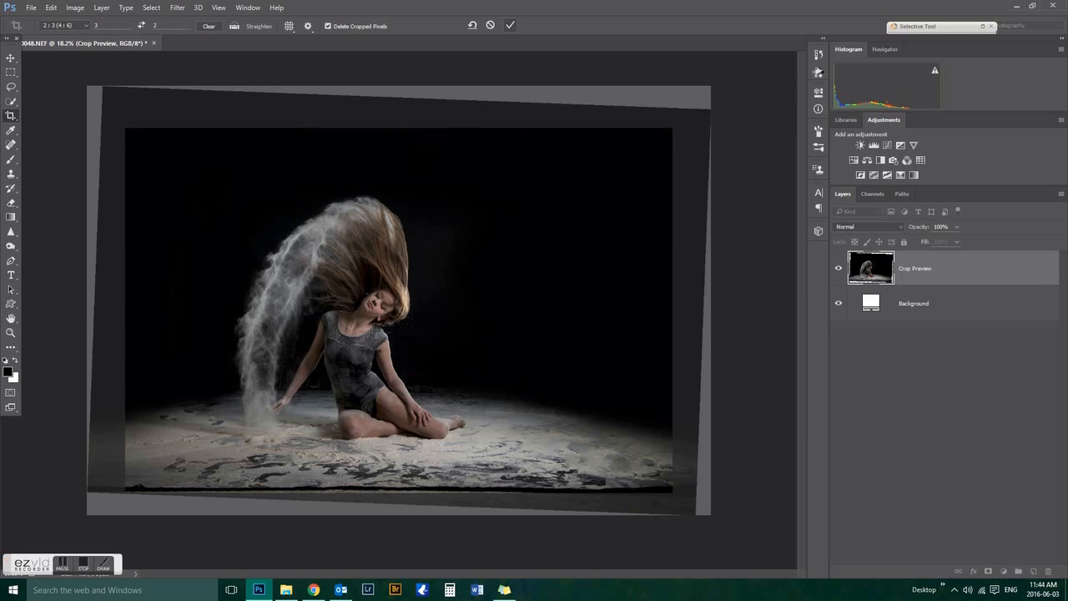
Run the CoffeeShop Burn action to add a vignette to the image.
click(818, 72)
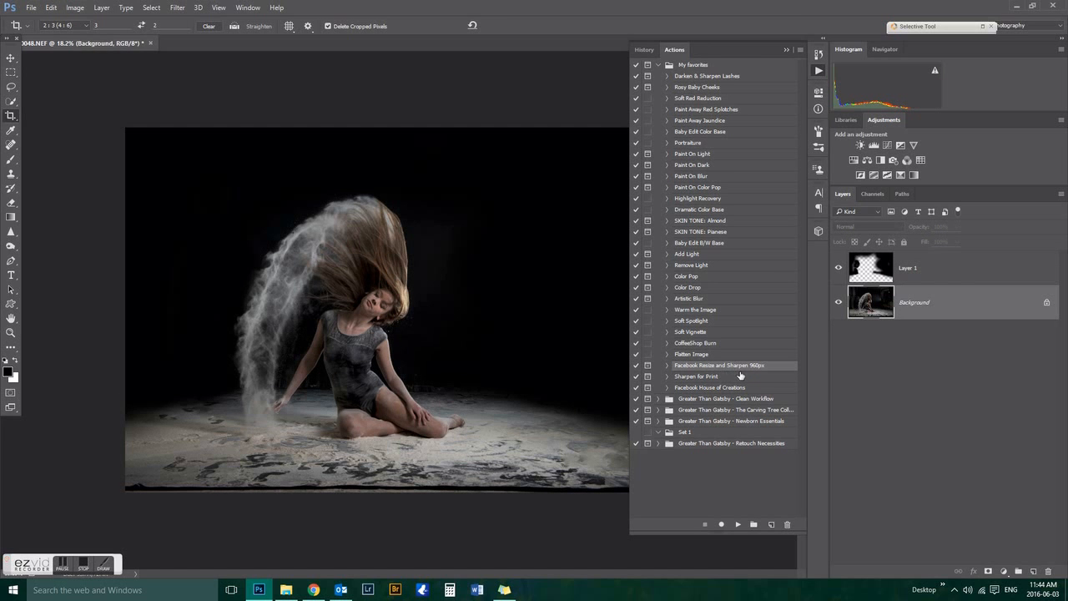
click(713, 344)
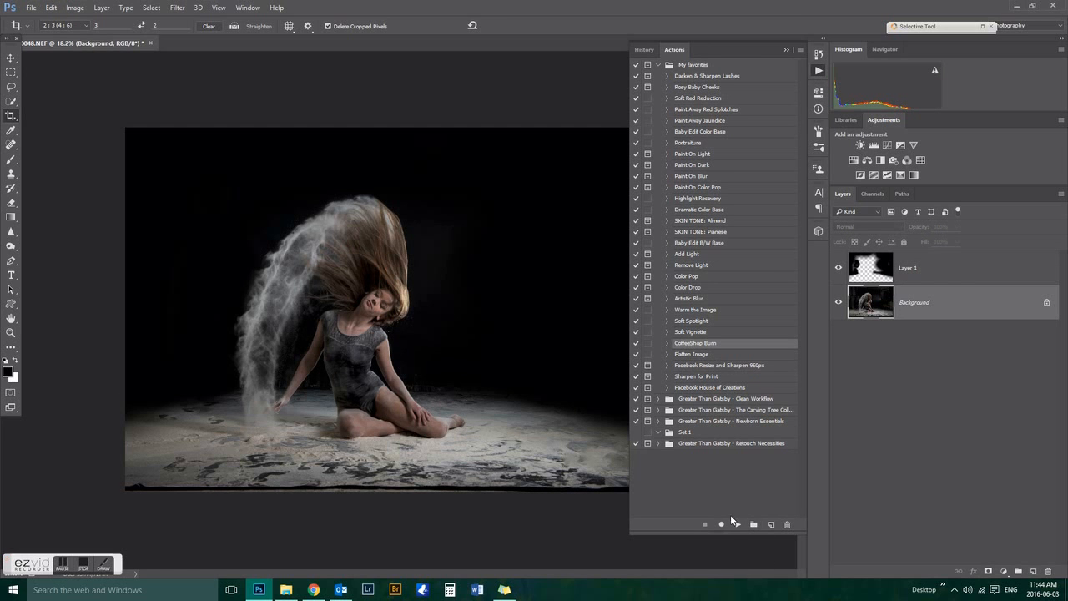
click(736, 524)
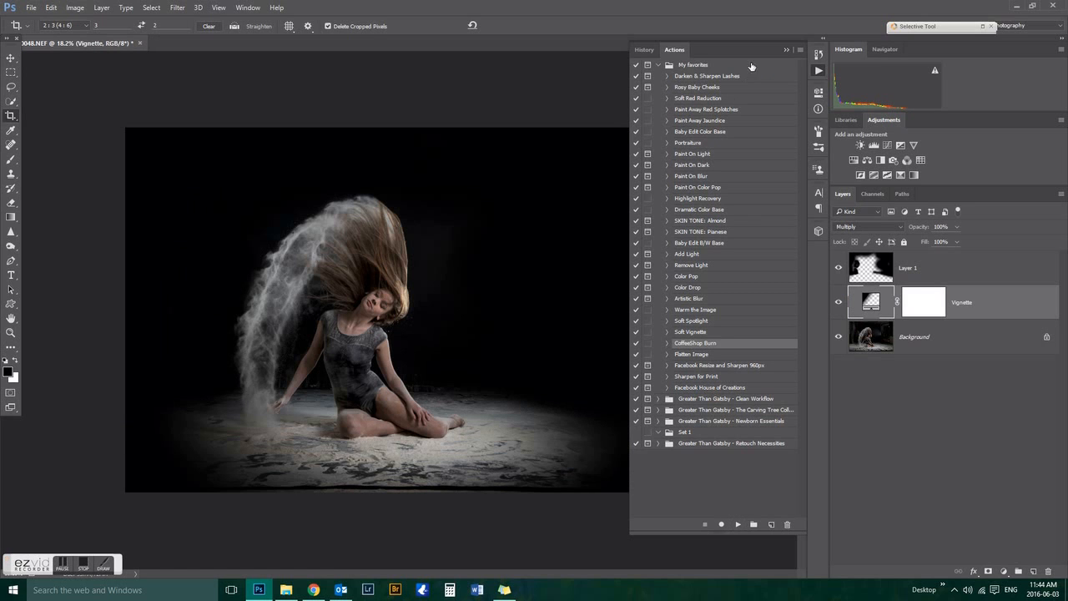
click(786, 51)
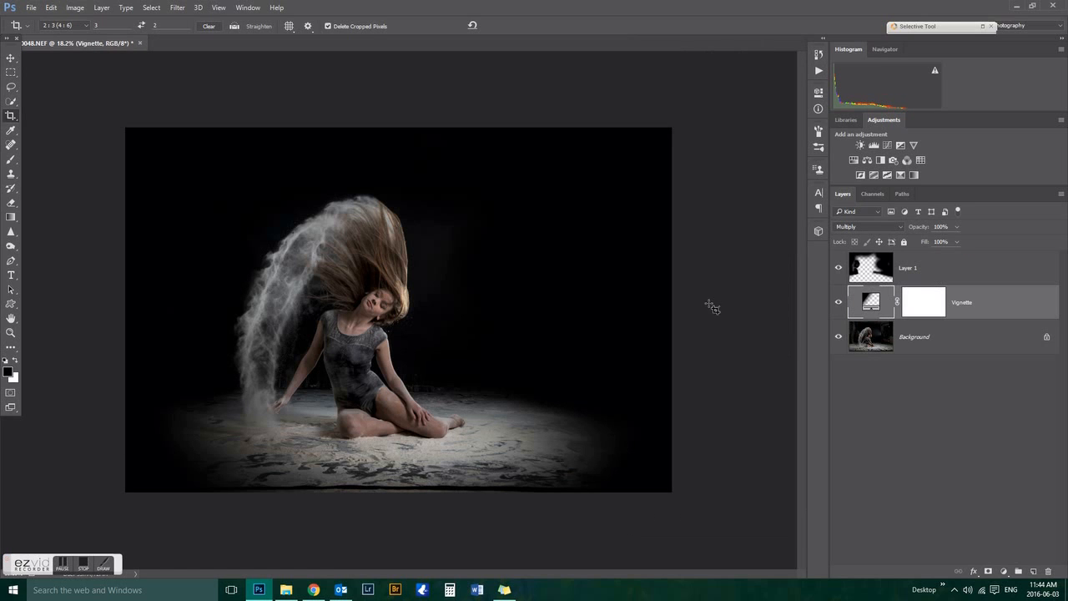
Hide and show Layer 1, the Vignette and the Background to compare the edits, and select Layer 1.
click(839, 267)
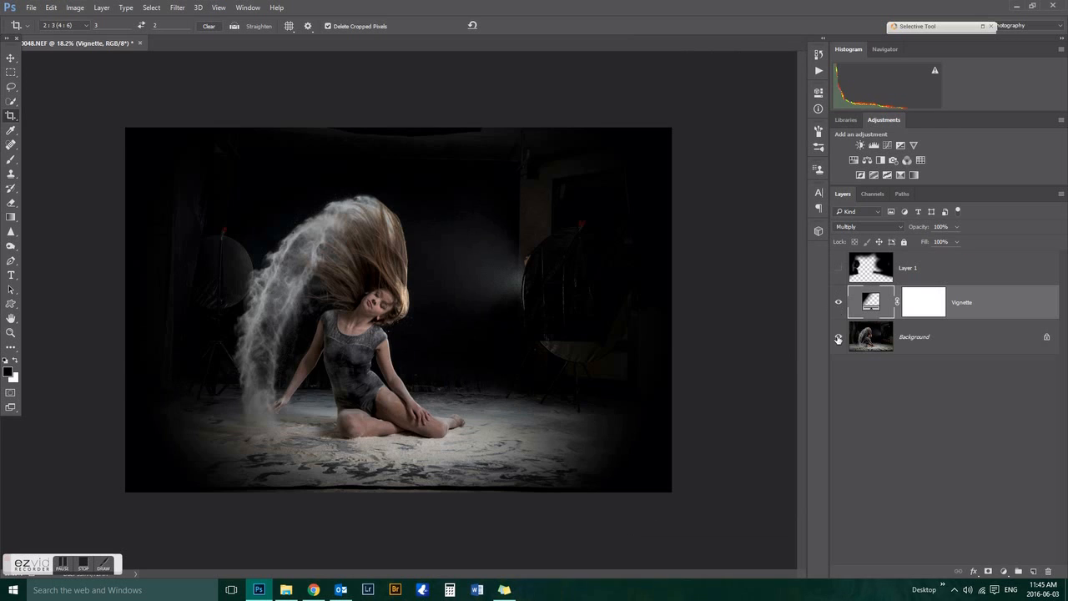
click(839, 337)
click(839, 303)
click(840, 303)
click(839, 267)
click(839, 336)
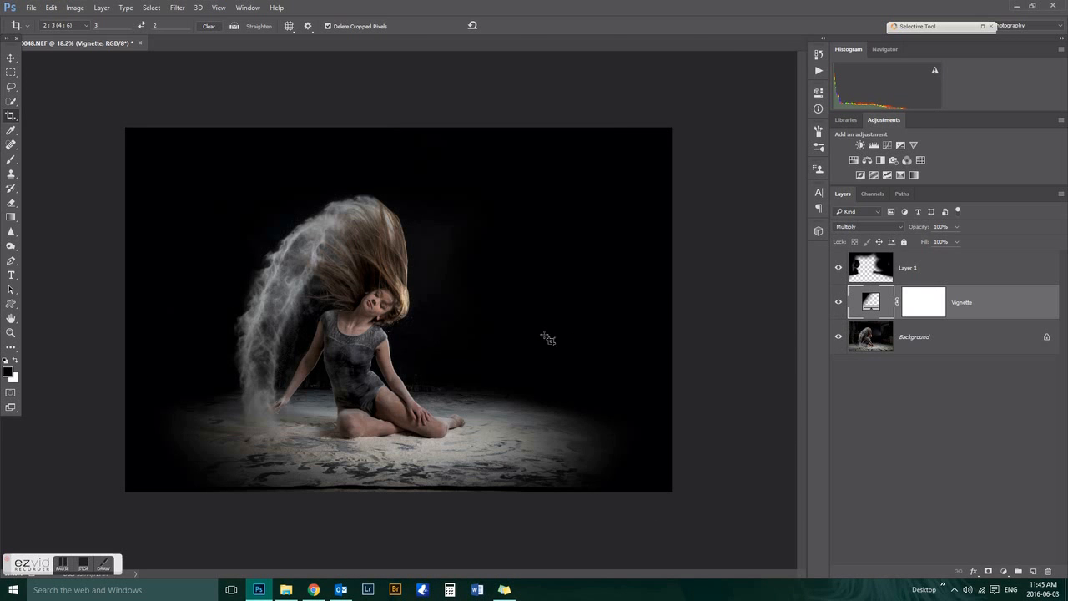
click(941, 269)
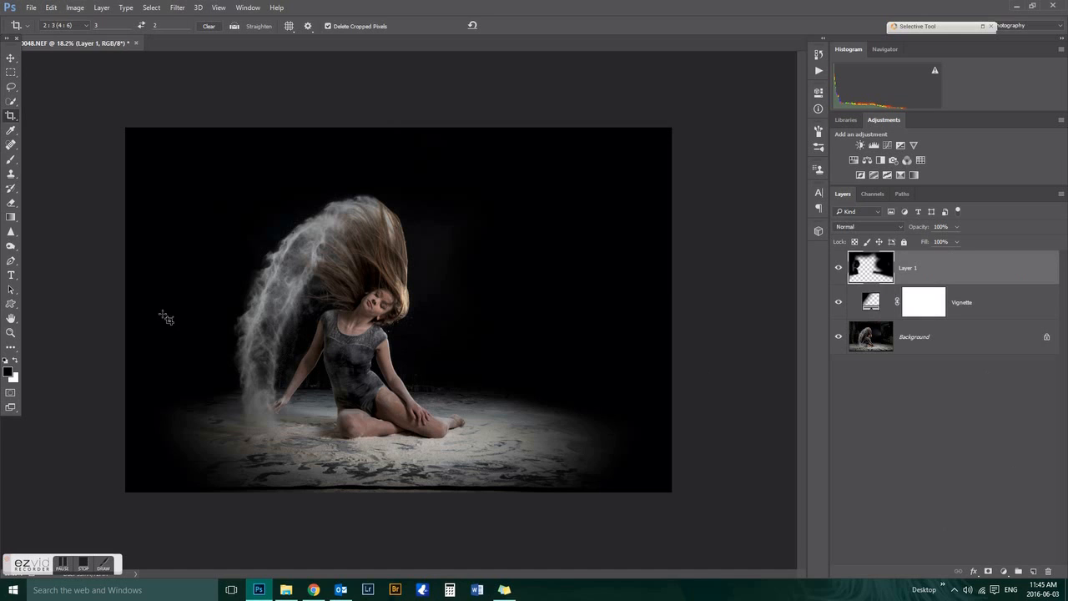
Paint black over the front edge of the floor on Layer 1 with the Brush and run the Flatten Image action.
click(11, 160)
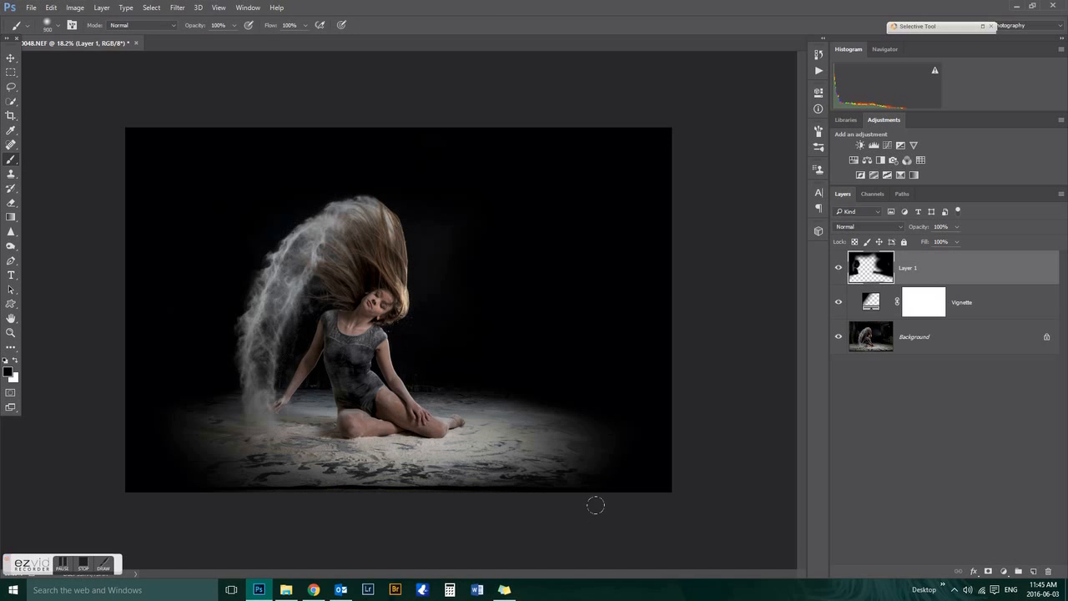
mouse_move(523, 483)
mouse_down()
mouse_move(386, 506)
mouse_move(164, 510)
mouse_move(480, 499)
mouse_move(171, 504)
mouse_up()
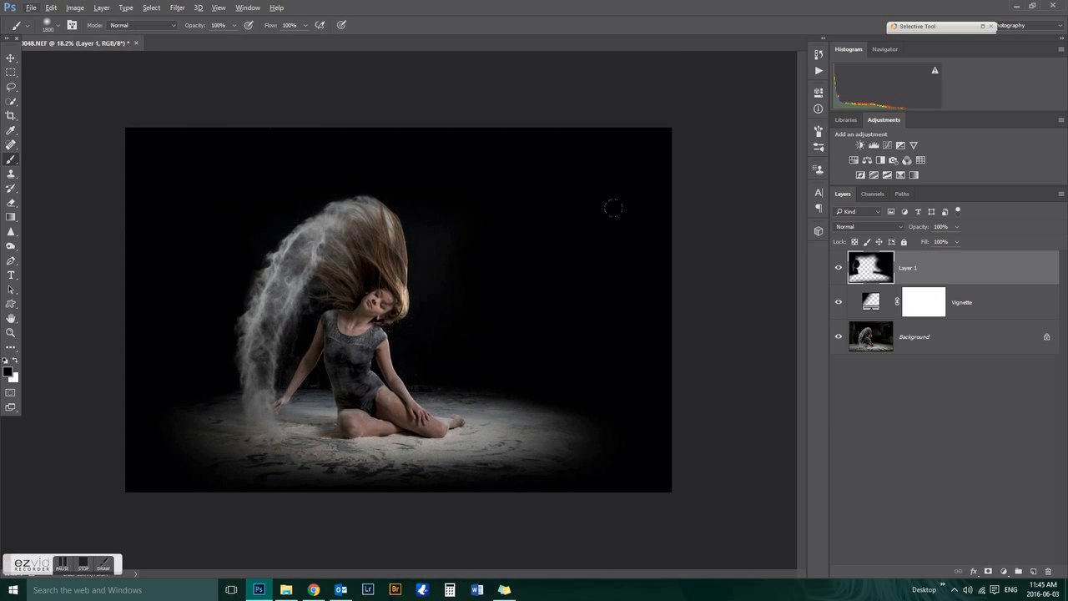
click(818, 70)
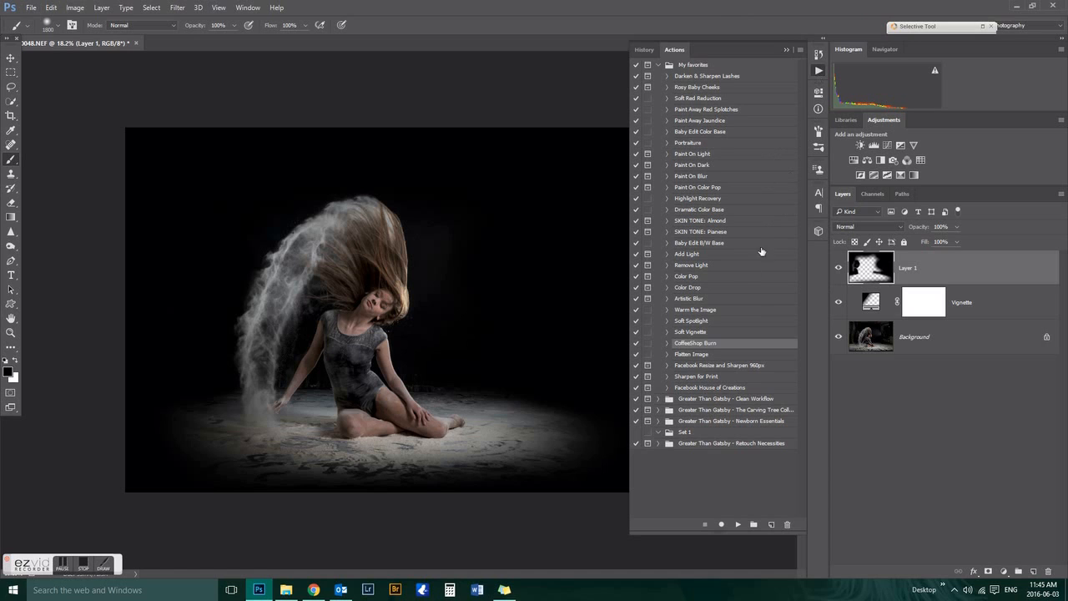
click(708, 354)
click(738, 524)
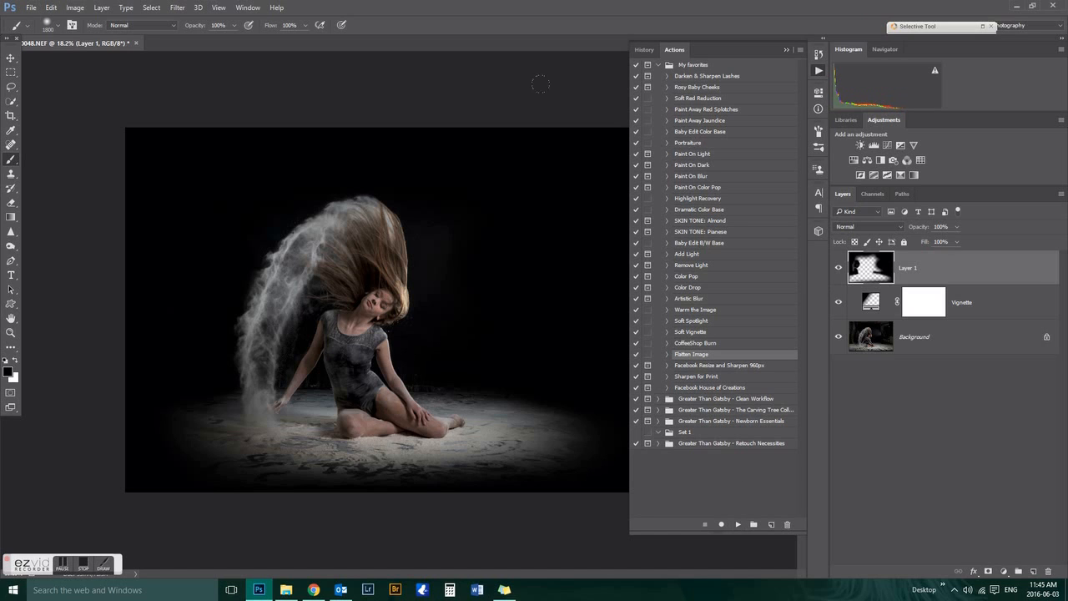
click(693, 37)
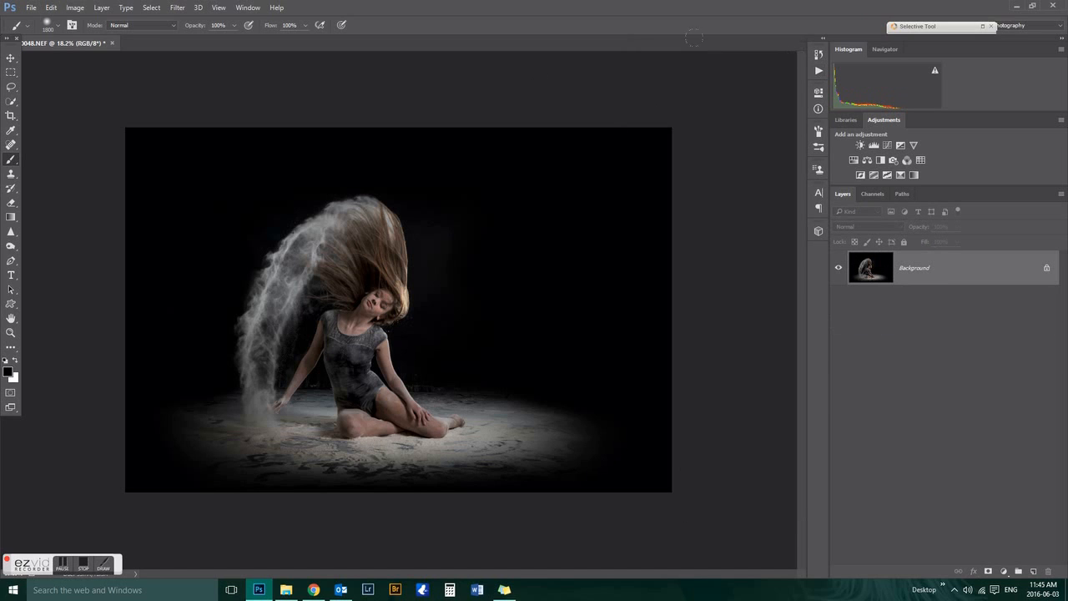
Add a Levels adjustment layer with the Midtones Brighter preset and compare the photo with and without it.
click(873, 147)
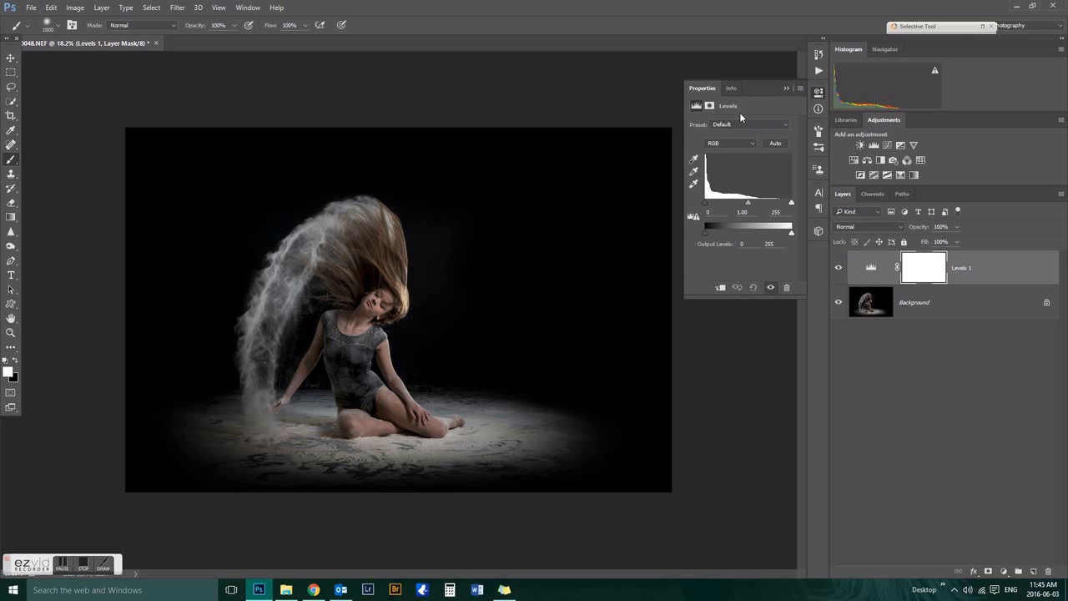
click(737, 124)
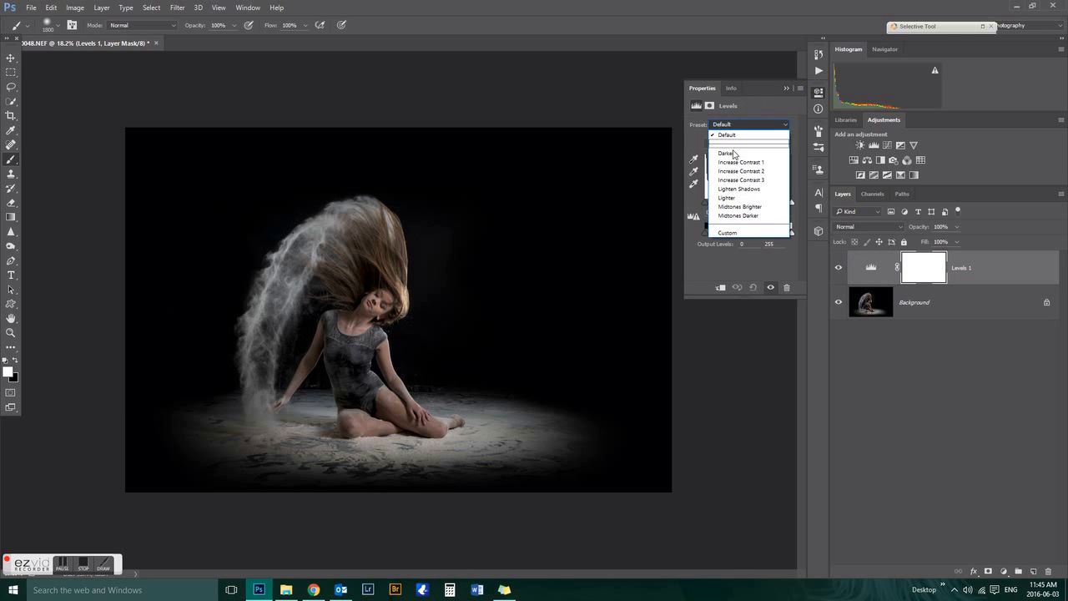
click(737, 207)
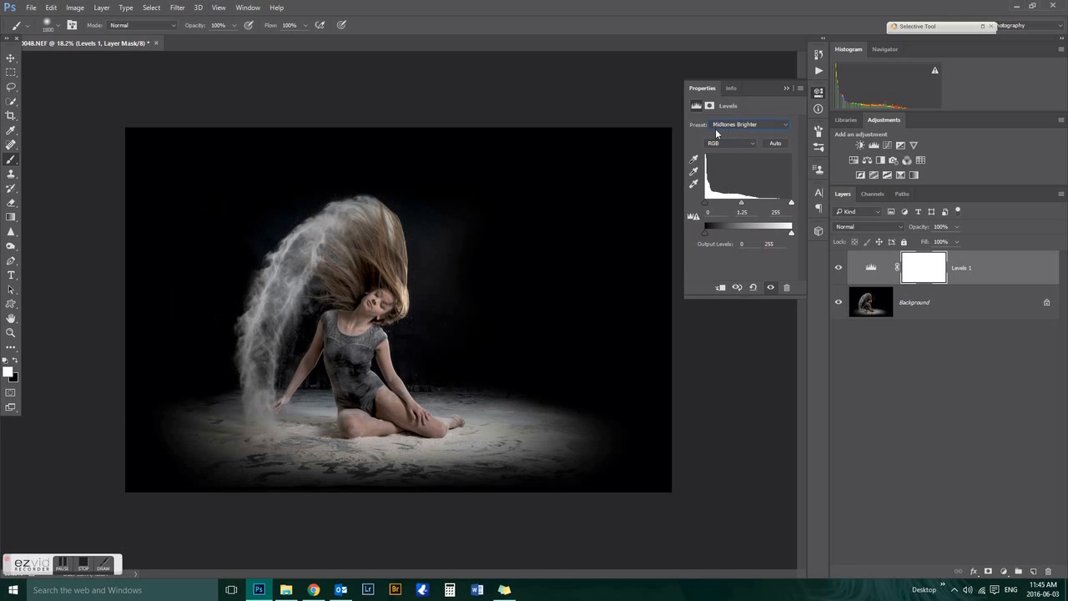
click(785, 87)
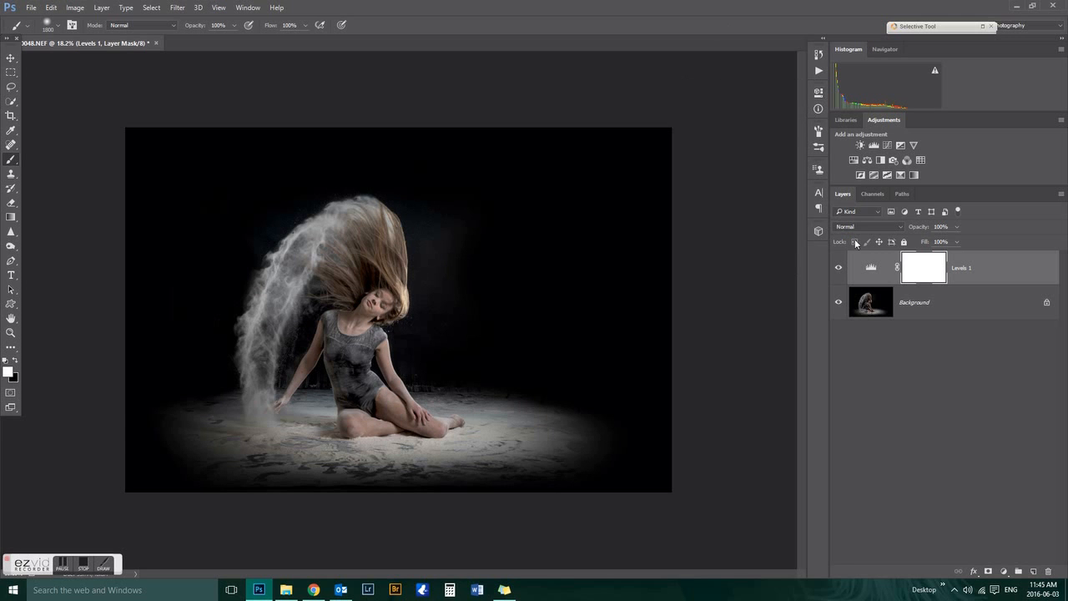
click(839, 267)
click(839, 268)
alt+scroll(315, 365, up, 3)
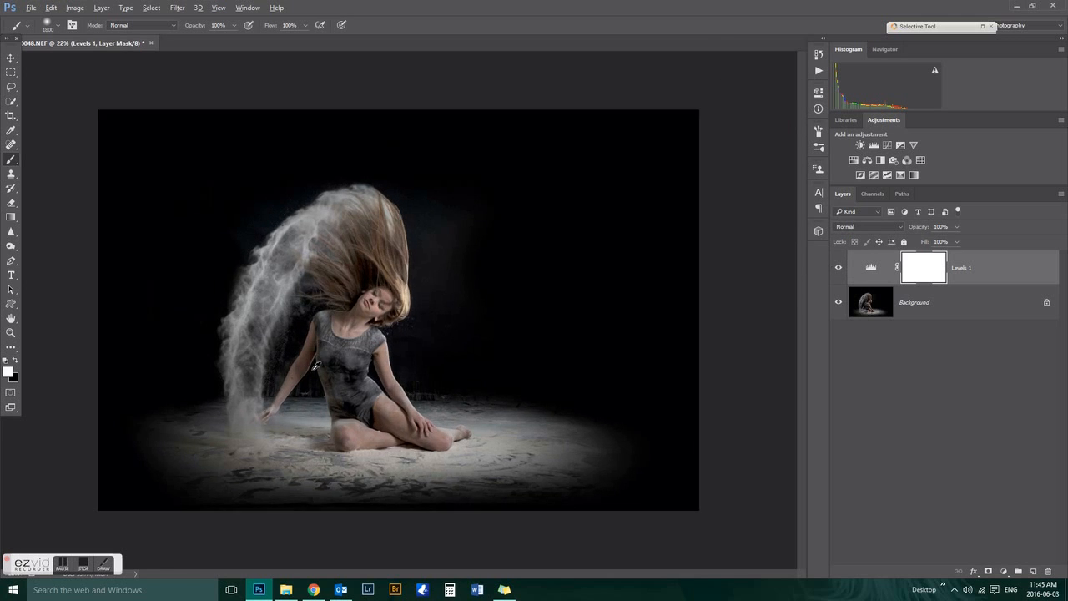
alt+scroll(316, 365, down, 3)
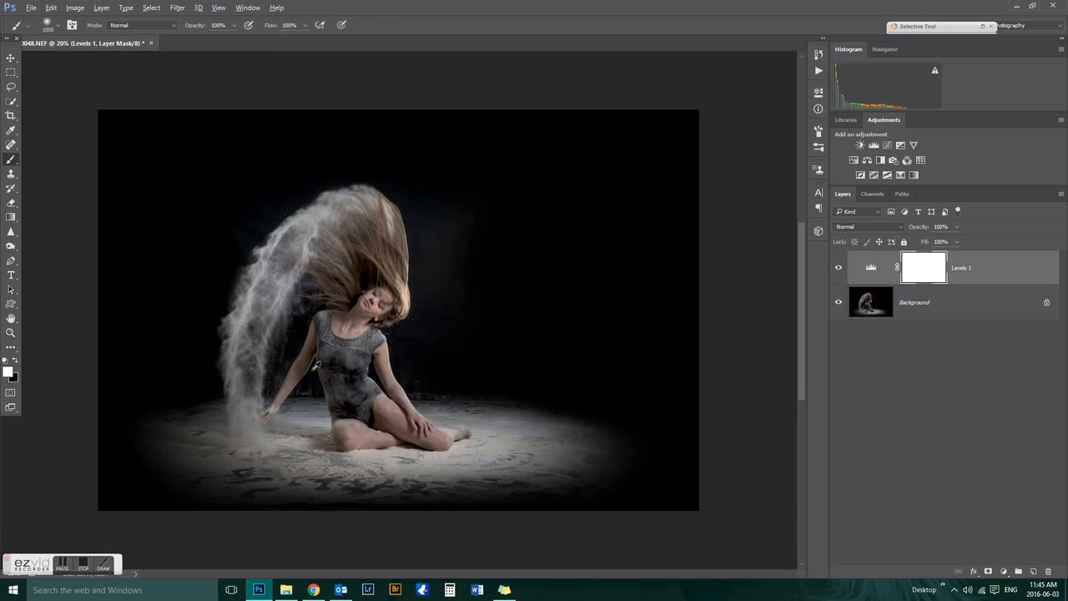
Merge the Levels adjustment into the Background by running the Flatten Image action again.
click(819, 70)
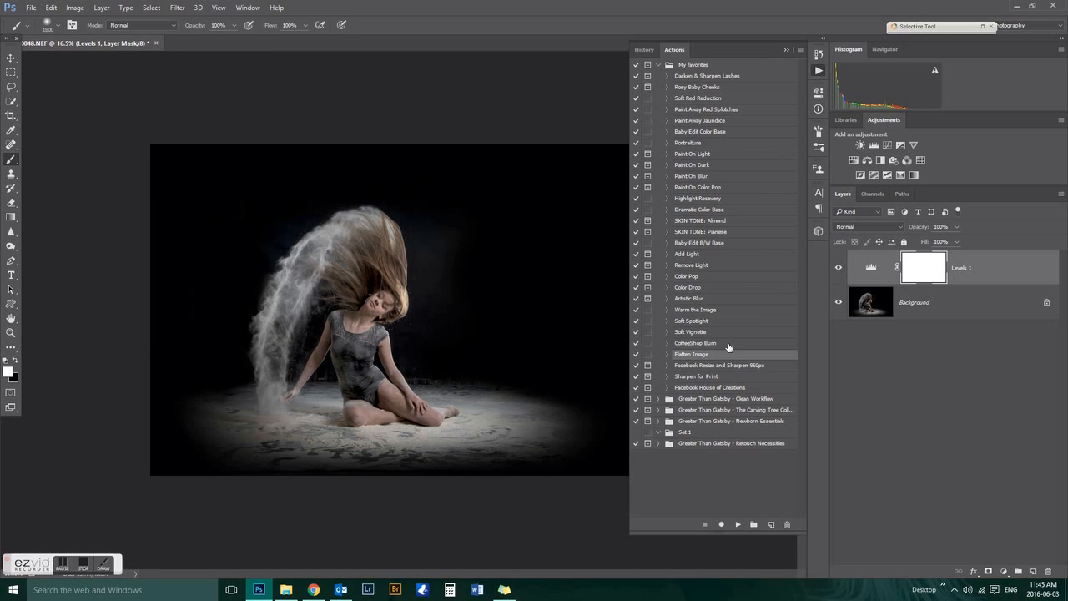
click(738, 524)
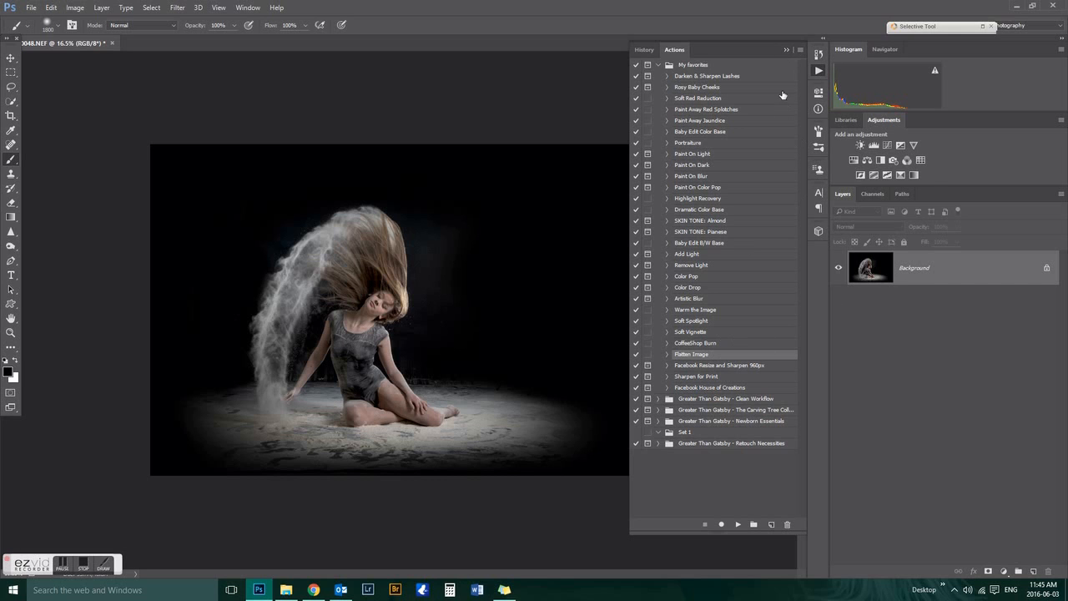
click(787, 49)
right_click(980, 272)
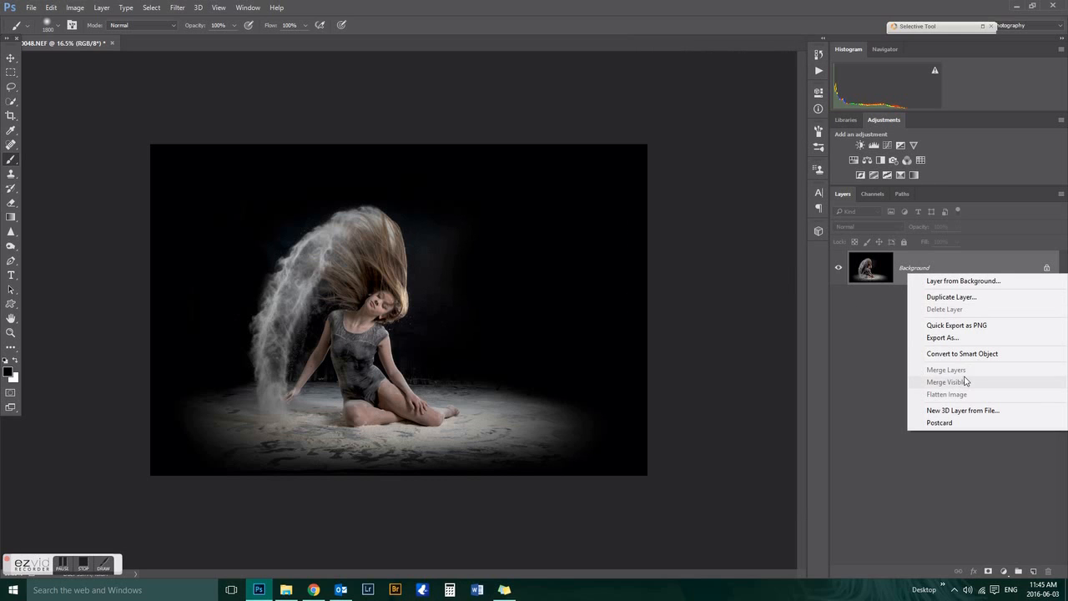
click(855, 341)
Darken the powder marks along the base of the backdrop with a black brush at 20% opacity.
scroll(388, 313, up, 3)
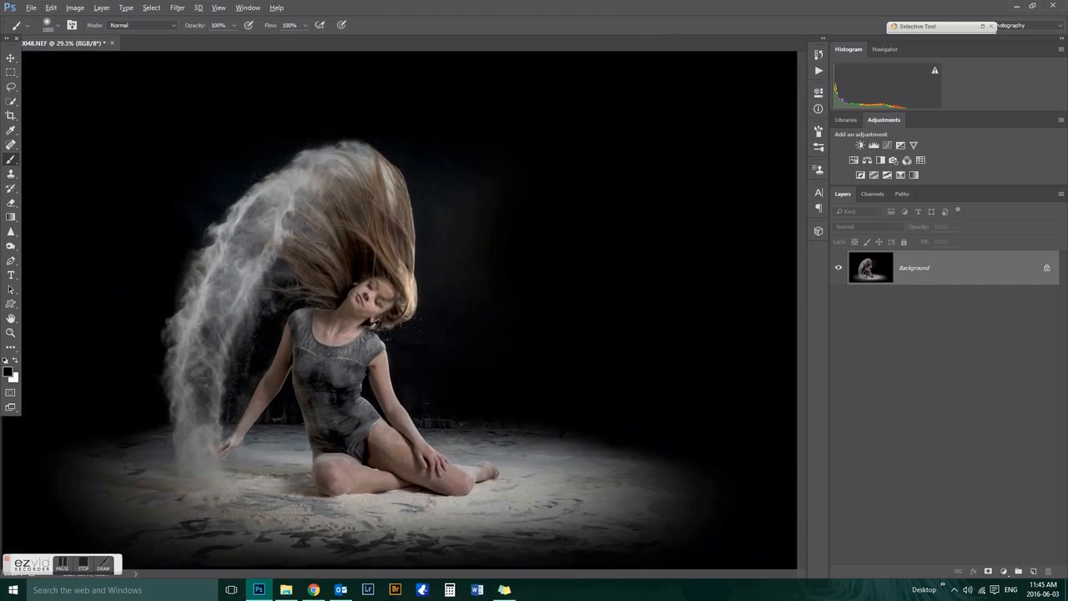
scroll(373, 324, up, 5)
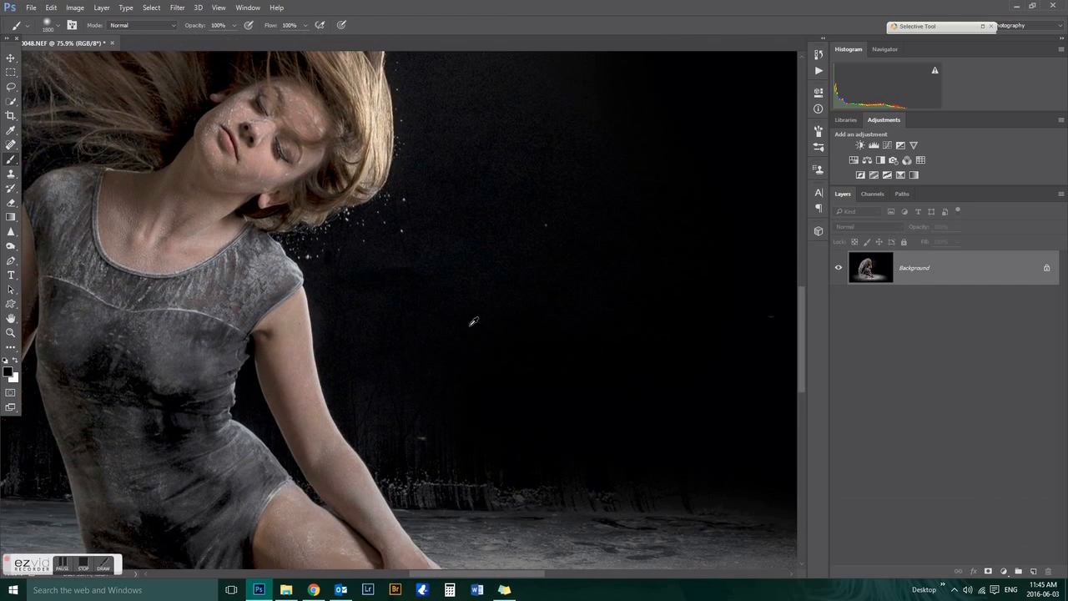
scroll(474, 321, up, 3)
scroll(450, 343, down, 5)
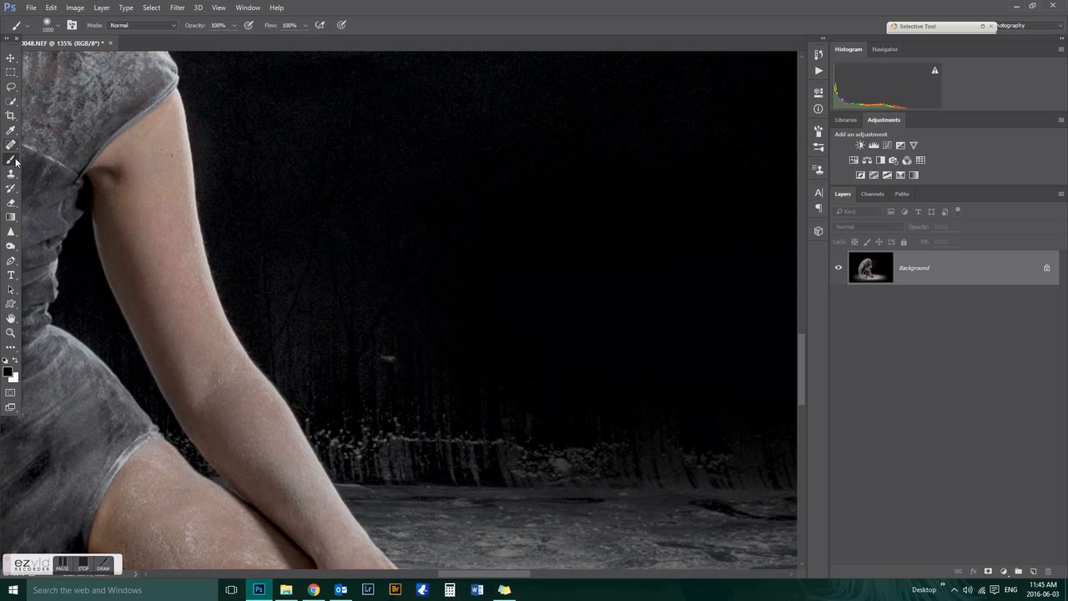
scroll(477, 348, down, 3)
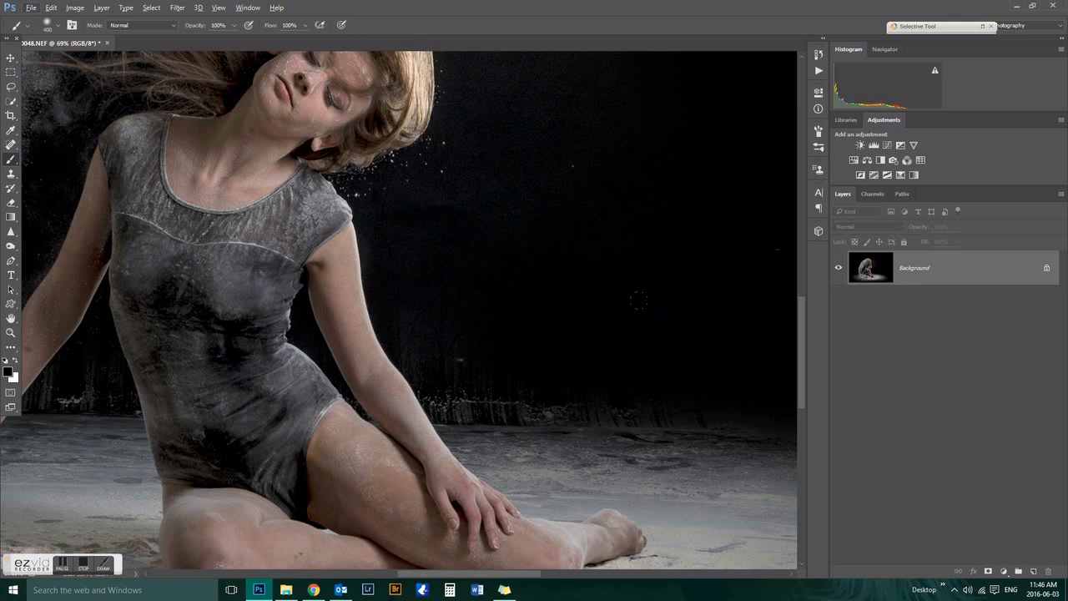
mouse_move(573, 328)
mouse_down()
mouse_move(543, 323)
mouse_move(619, 332)
mouse_up()
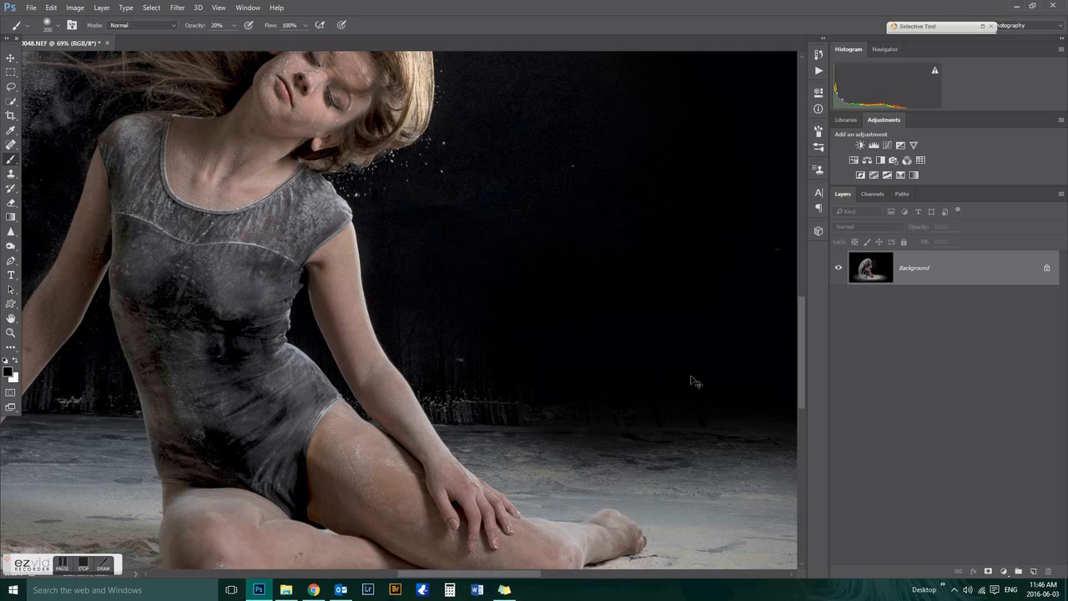
key(ctrl+z)
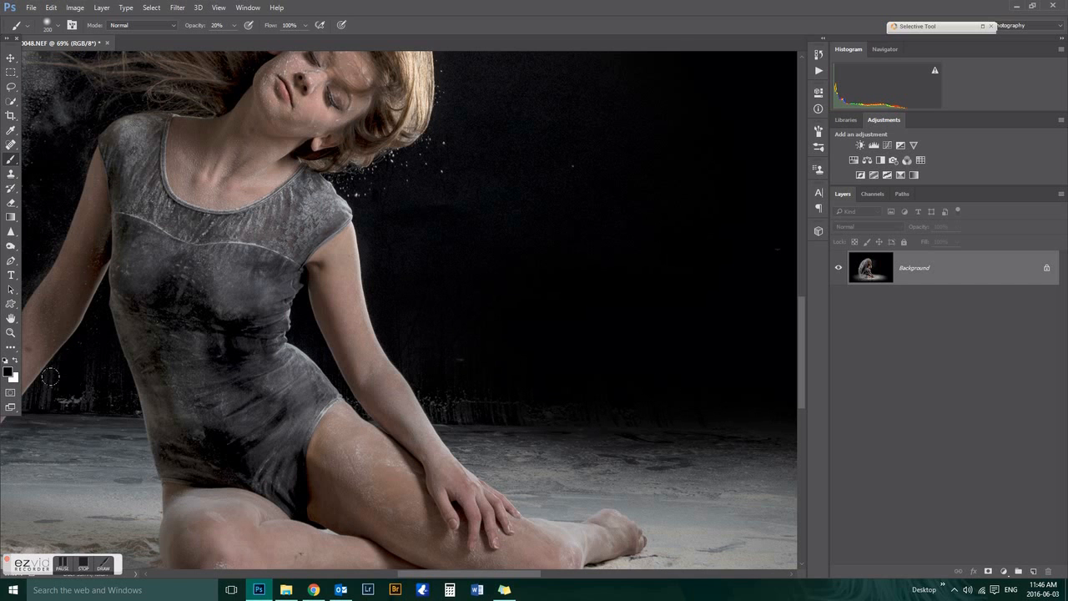
key(ctrl+0)
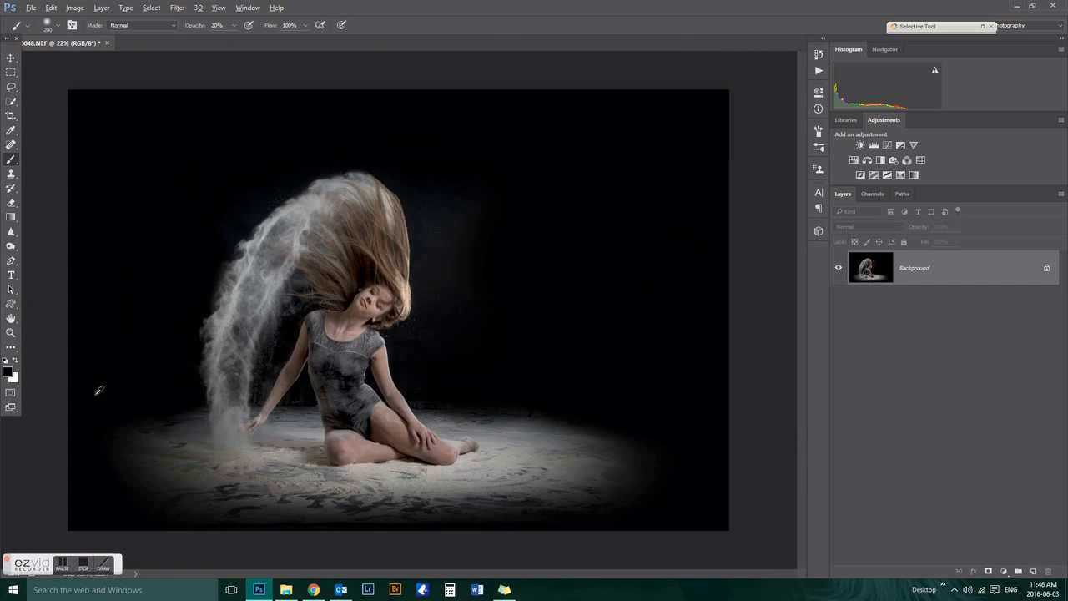
scroll(324, 407, up, 3)
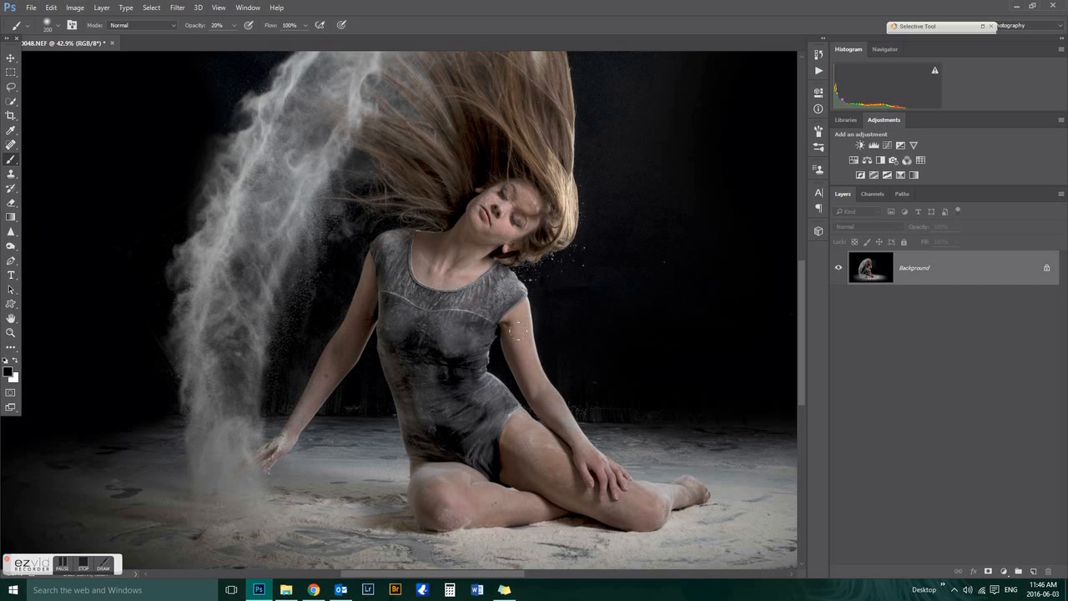
scroll(255, 400, down, 3)
scroll(649, 459, up, 3)
scroll(761, 358, down, 4)
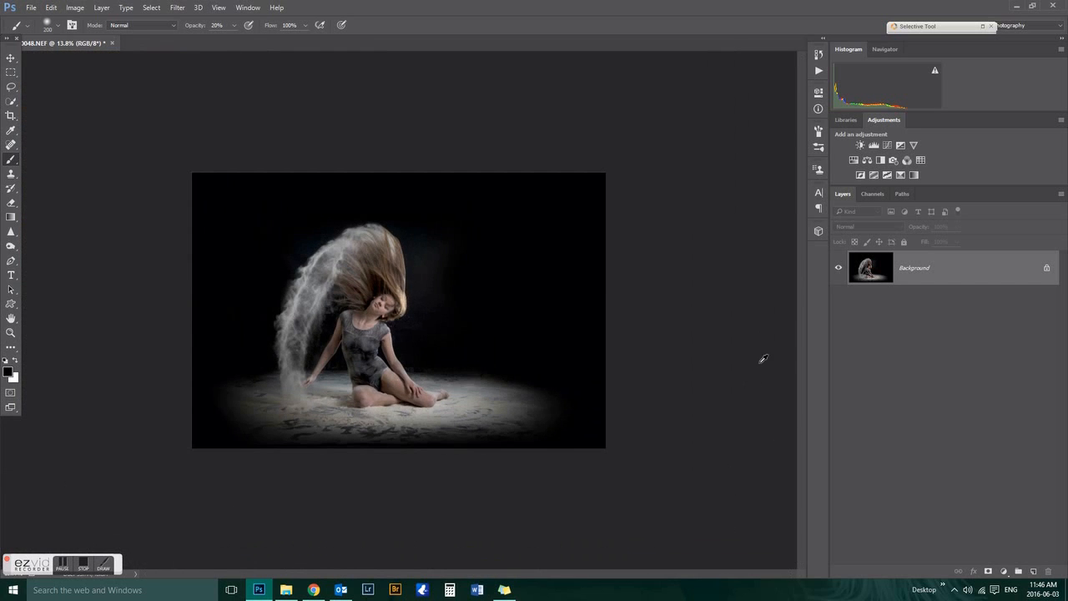
scroll(446, 320, up, 2)
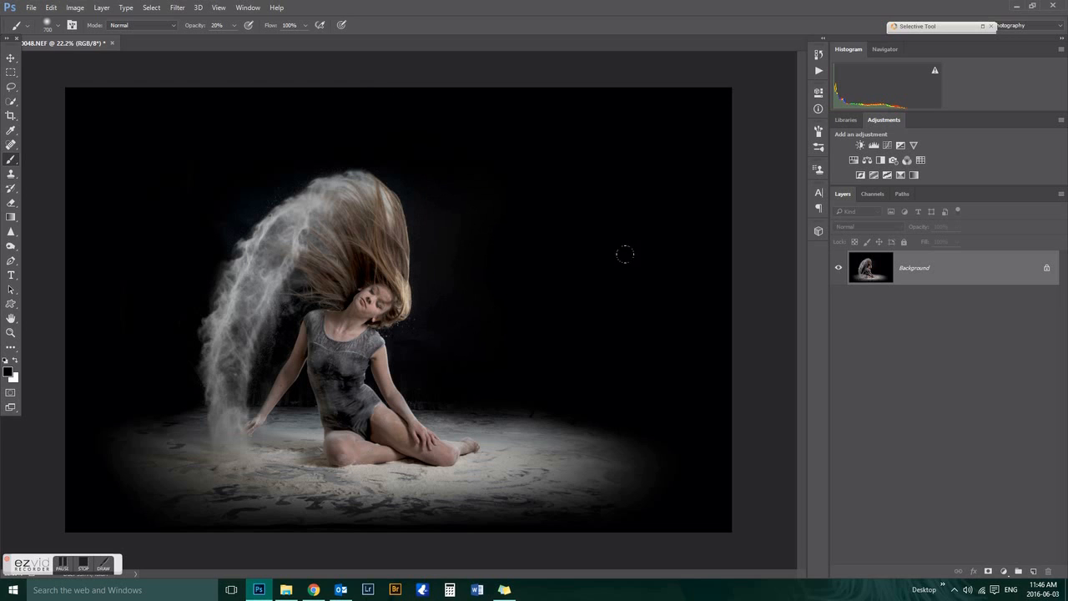
scroll(93, 223, down, 2)
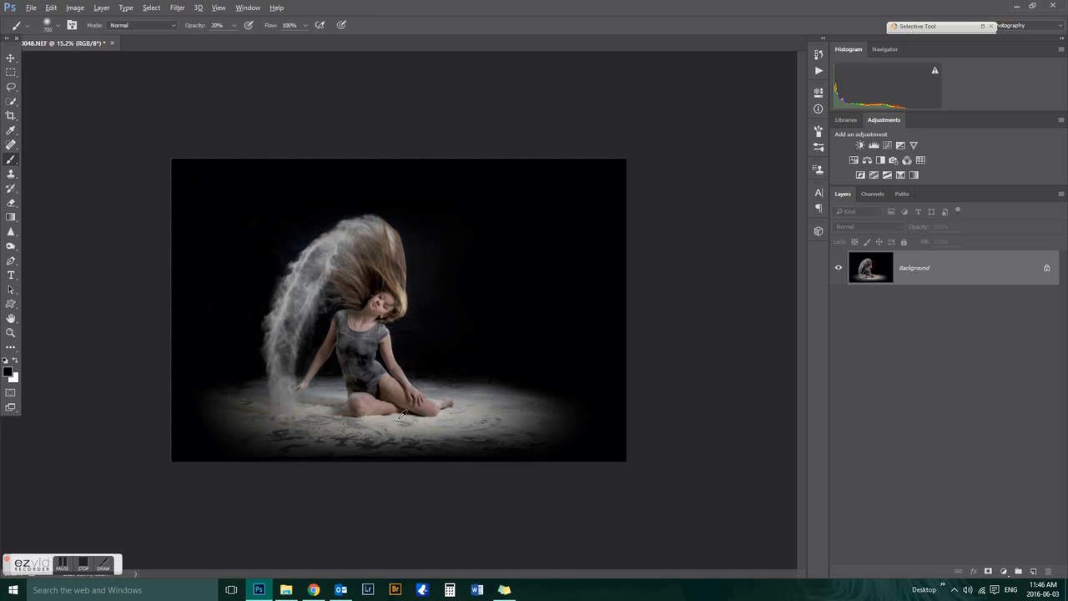
Duplicate the Background layer beneath a new Levels adjustment layer whose midtones are set to 9.99.
click(874, 147)
click(957, 310)
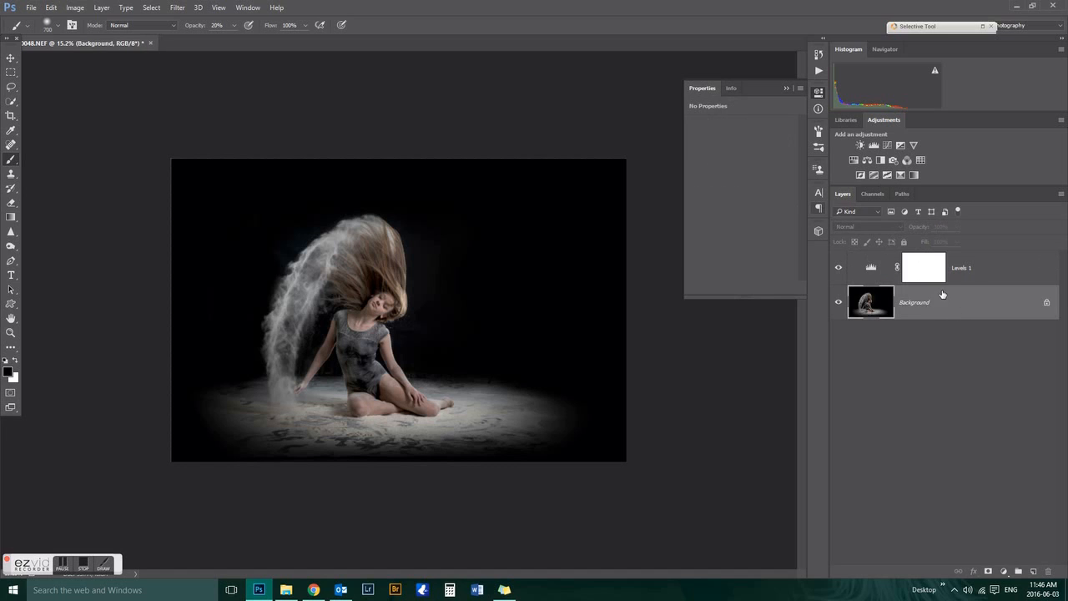
key(ctrl+j)
click(989, 270)
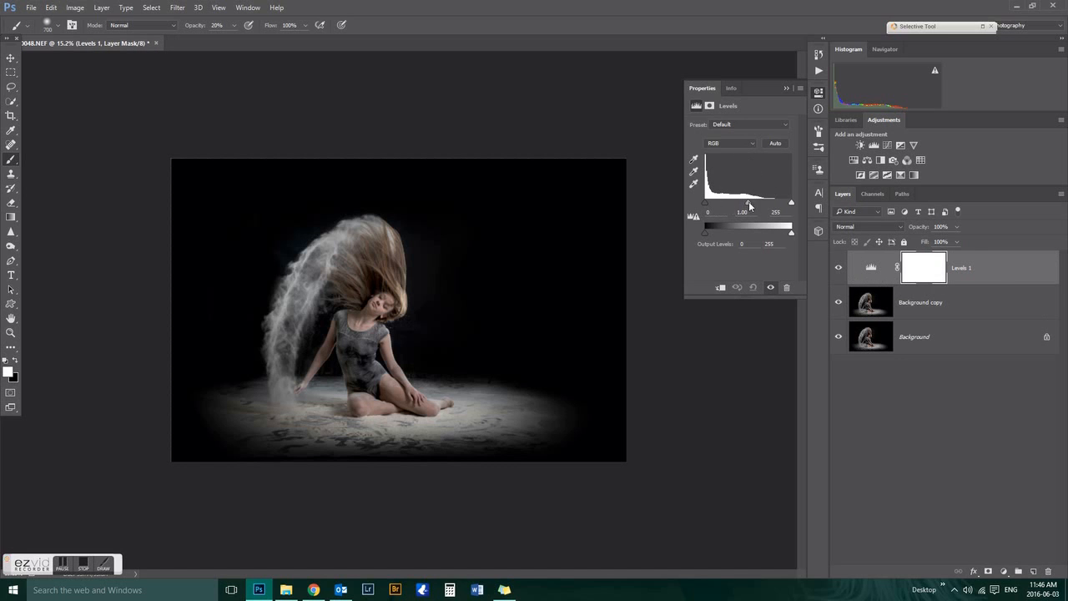
drag(749, 203, 669, 204)
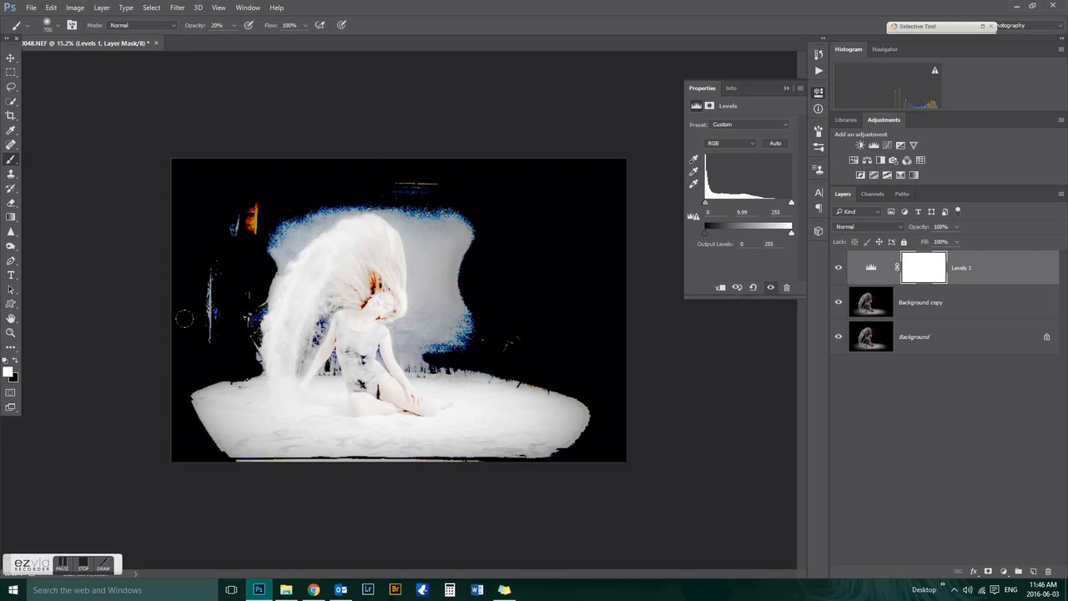
Paint black at 100% opacity on Background copy over the stray patches and glow in the backdrop around the dancer.
click(918, 311)
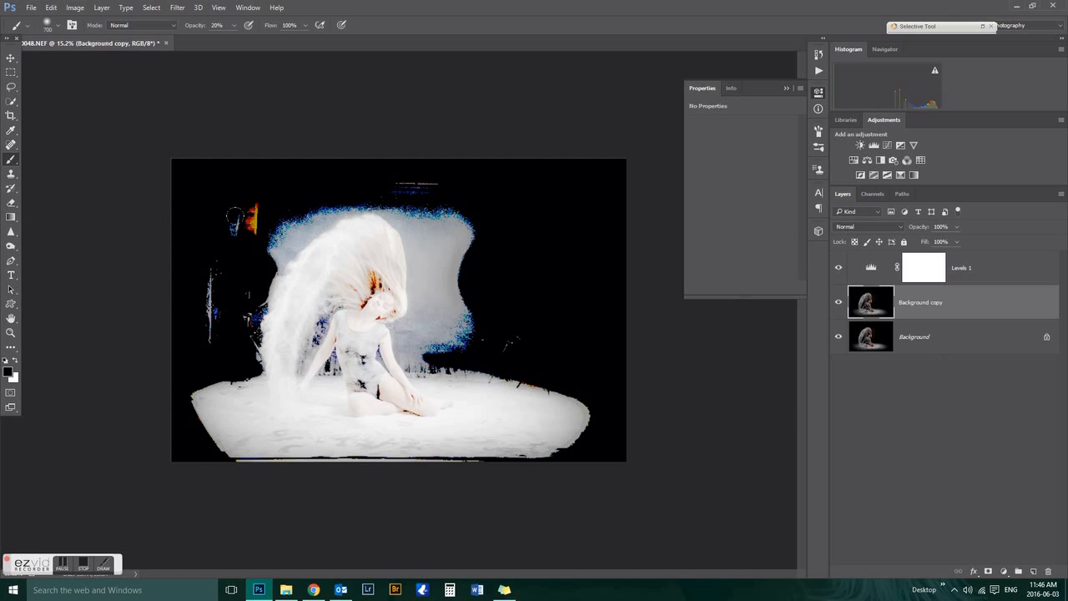
key(0)
mouse_move(236, 192)
mouse_down()
mouse_move(182, 312)
mouse_move(207, 280)
mouse_move(209, 331)
mouse_move(226, 327)
mouse_move(206, 248)
mouse_up()
mouse_move(422, 157)
mouse_down()
mouse_move(465, 179)
mouse_move(439, 173)
mouse_move(441, 209)
mouse_move(424, 191)
mouse_move(485, 318)
mouse_up()
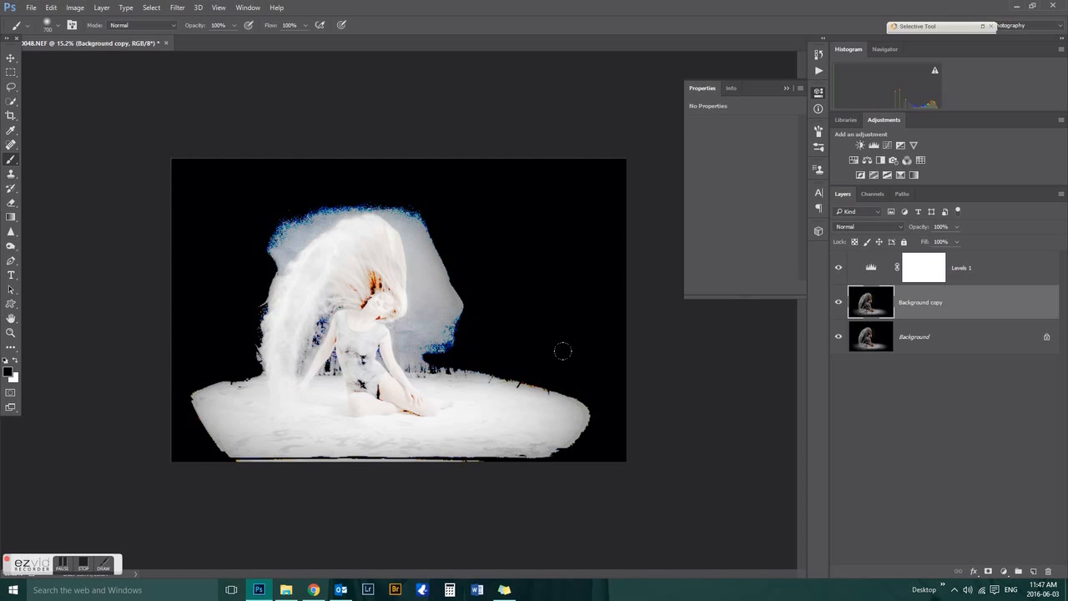
mouse_move(455, 342)
mouse_down()
mouse_move(425, 206)
mouse_move(437, 264)
mouse_move(426, 368)
mouse_move(415, 206)
mouse_up()
mouse_move(312, 177)
mouse_down()
mouse_move(242, 259)
mouse_move(293, 188)
mouse_move(260, 231)
mouse_move(370, 182)
mouse_move(424, 219)
mouse_move(426, 359)
mouse_move(514, 374)
mouse_up()
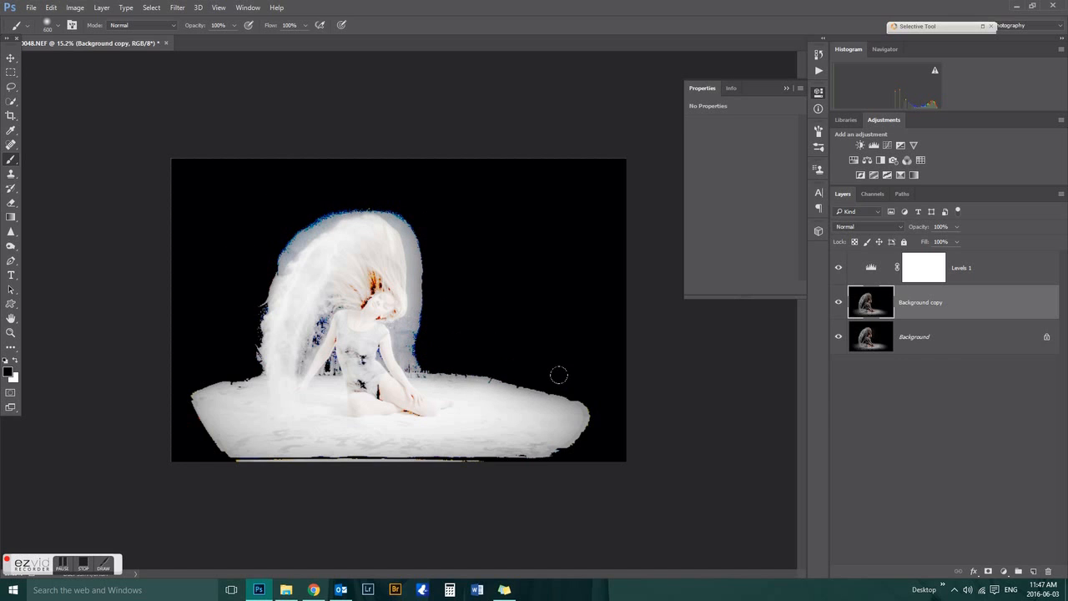
Hide the Levels 1 layer and toggle Background copy's visibility to compare the backdrop before and after painting.
click(839, 267)
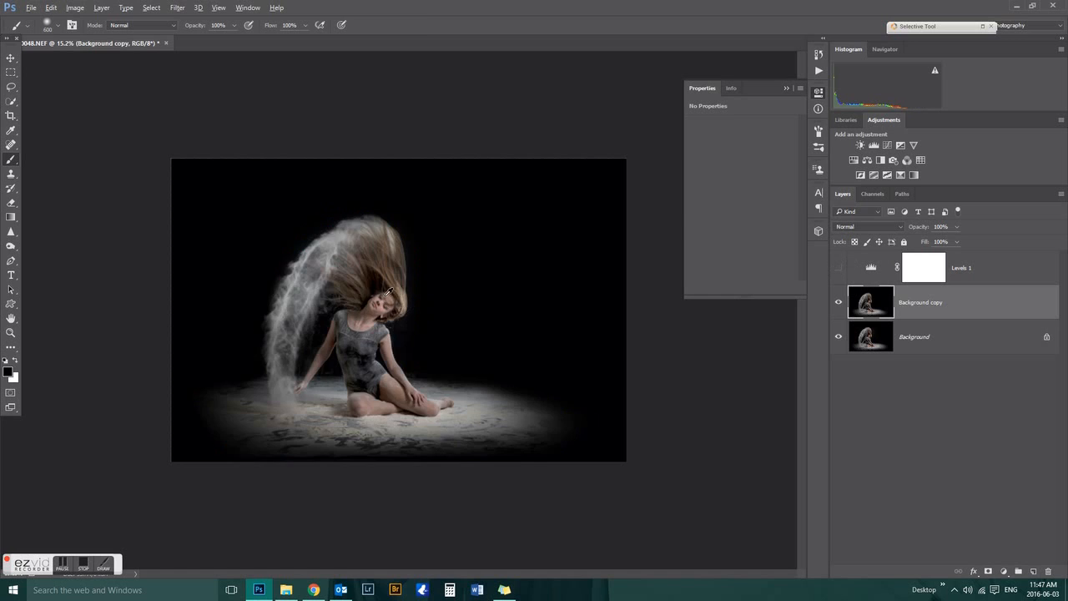
key(ctrl+minus)
key(ctrl+plus)
click(839, 302)
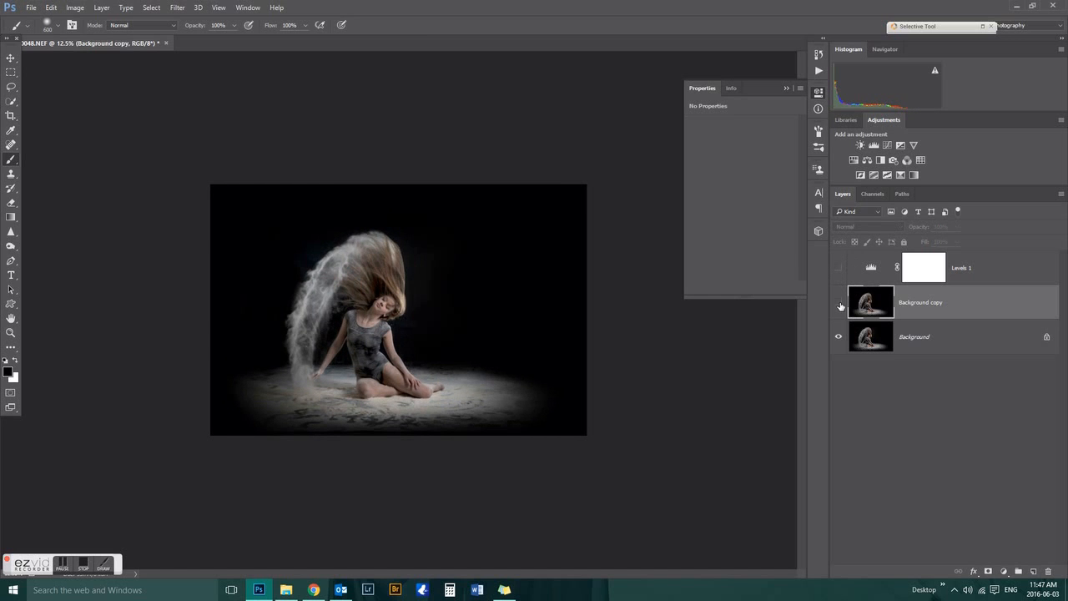
click(838, 303)
click(839, 303)
click(839, 303)
click(839, 303)
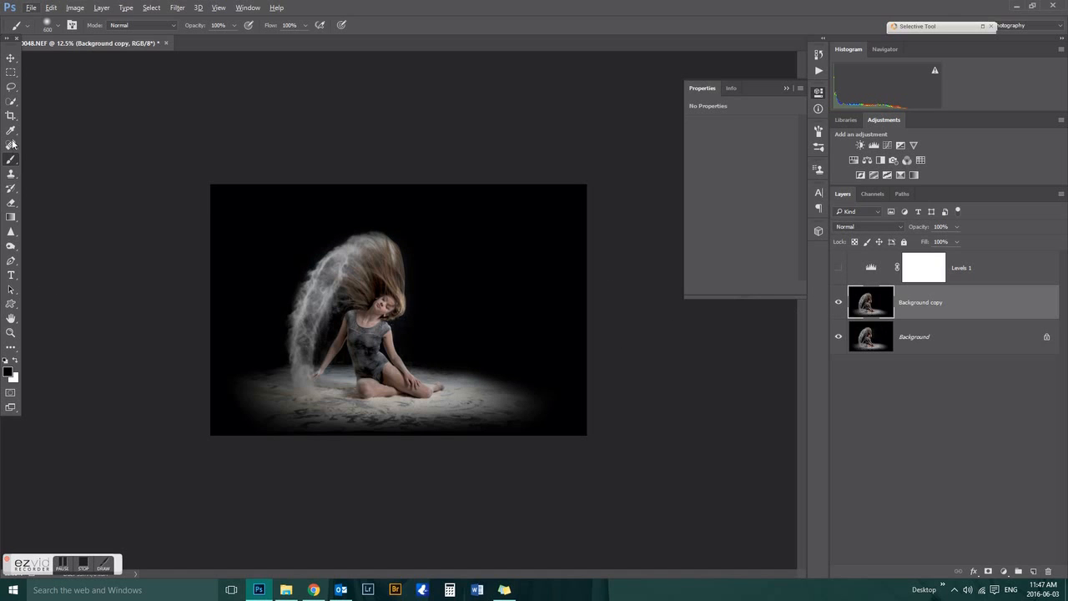
Erase parts of Background copy over the powder arc and hair to restore the original detail, and compare with the layer hidden.
click(11, 202)
scroll(383, 310, up, 5)
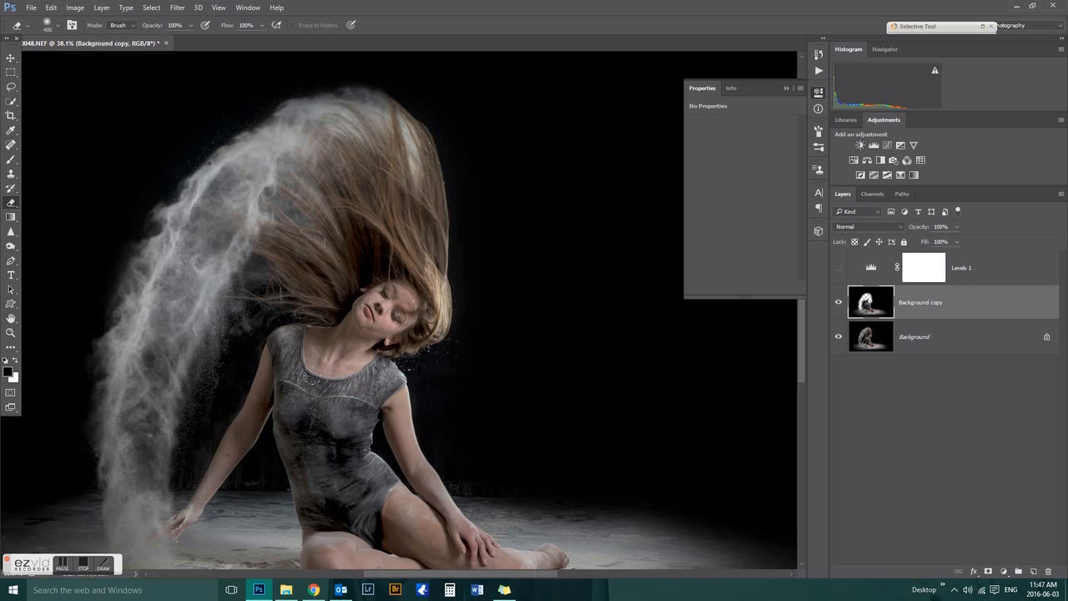
scroll(367, 255, down, 4)
click(839, 308)
click(839, 308)
click(839, 308)
click(839, 308)
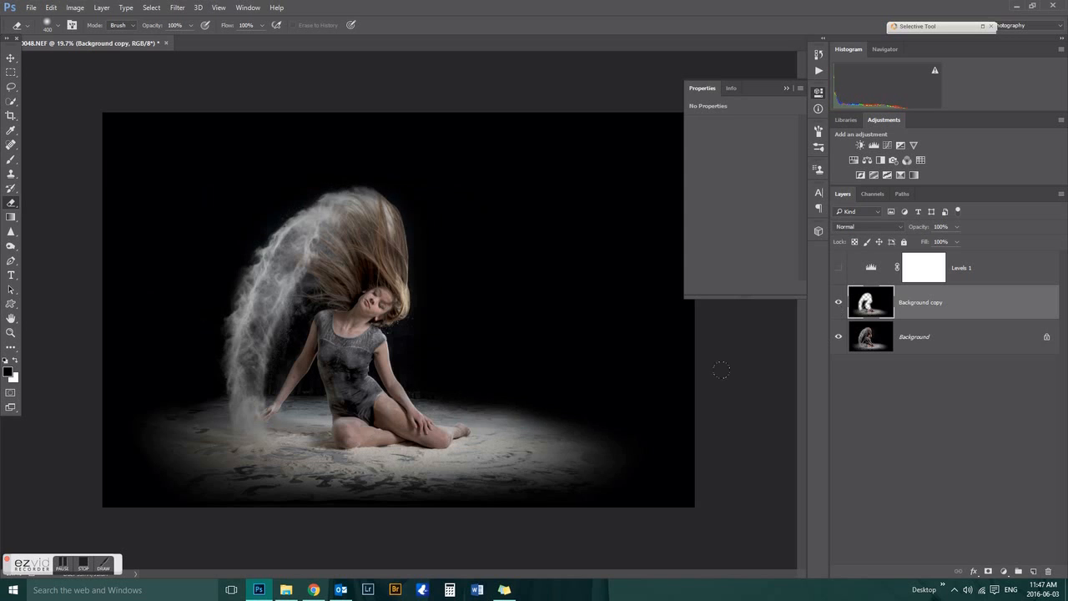
scroll(486, 370, down, 2)
Run the Flatten Image action to merge the backdrop cleanup into a single layer.
click(819, 71)
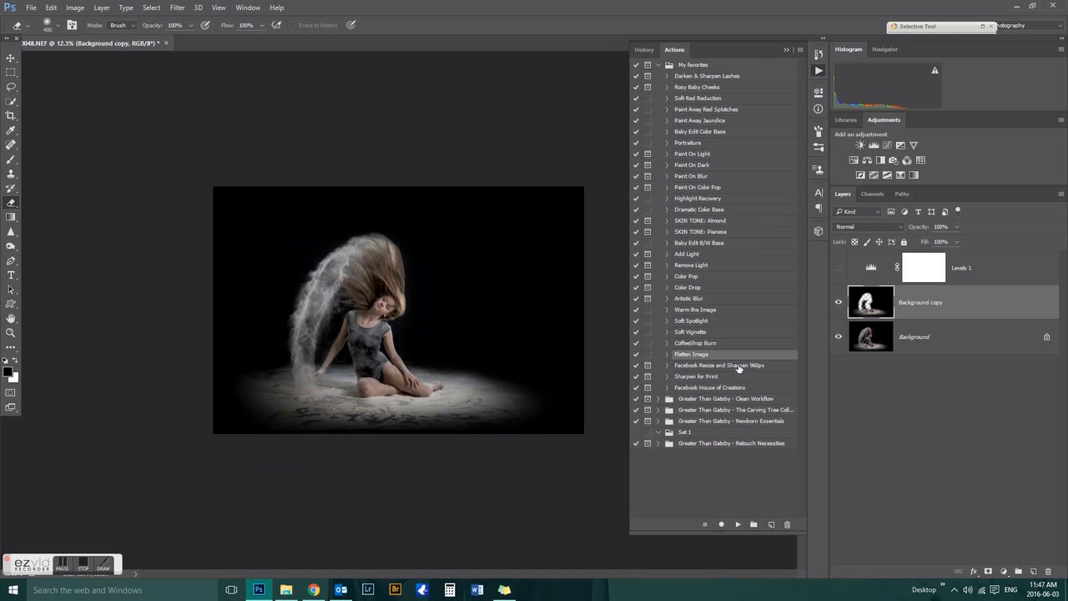
click(738, 524)
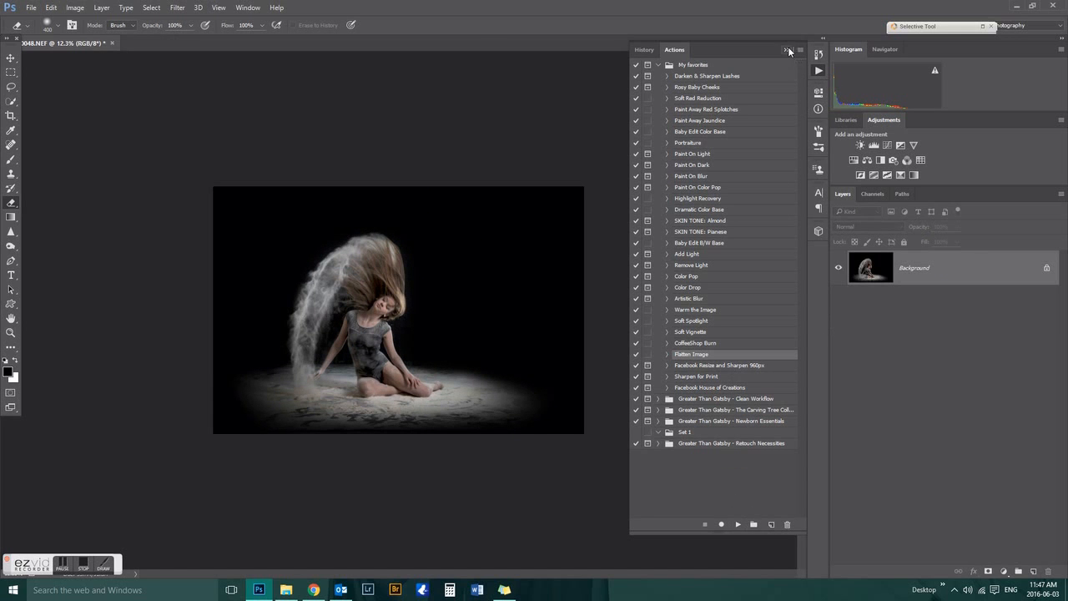
click(786, 50)
Duplicate the Background layer and apply Smart Sharpen to the copy with amount 200%, radius 1.0 px, noise reduction 10% and Lens Blur removal.
click(177, 8)
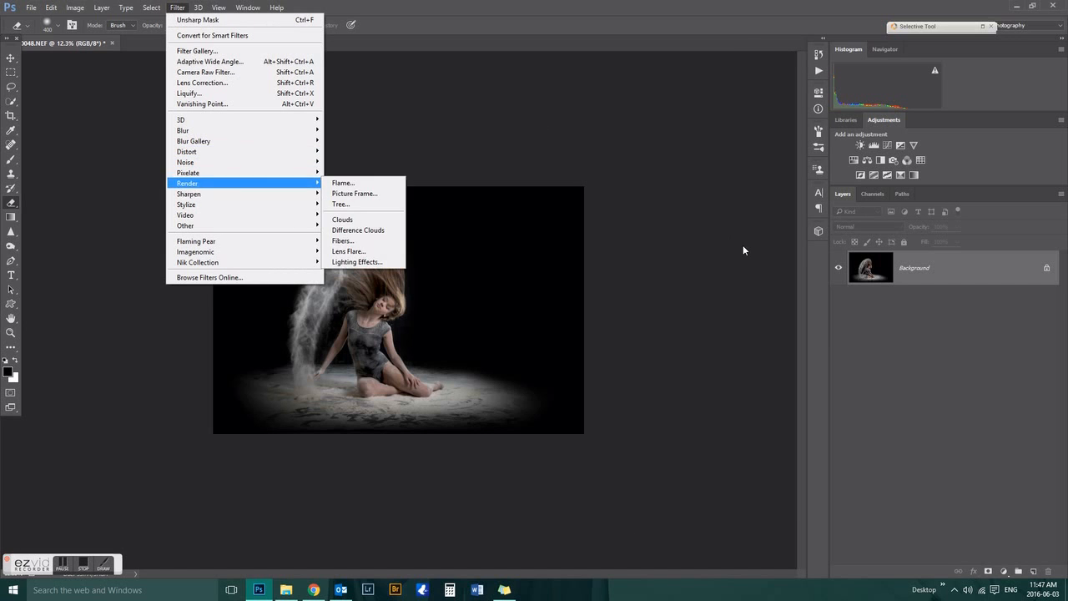
click(954, 289)
key(ctrl+j)
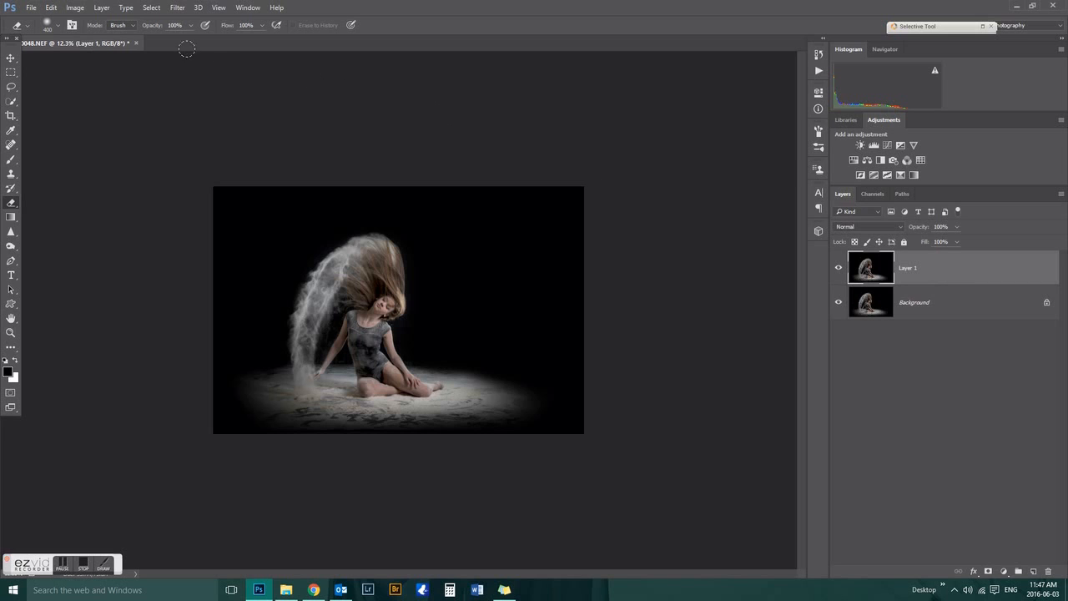
click(178, 7)
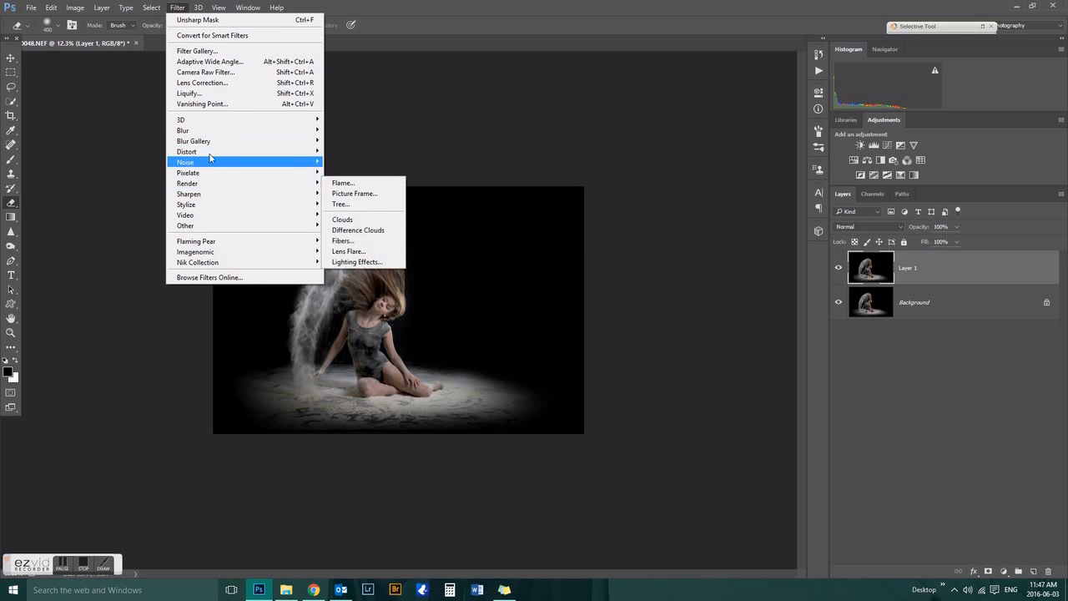
mouse_move(209, 194)
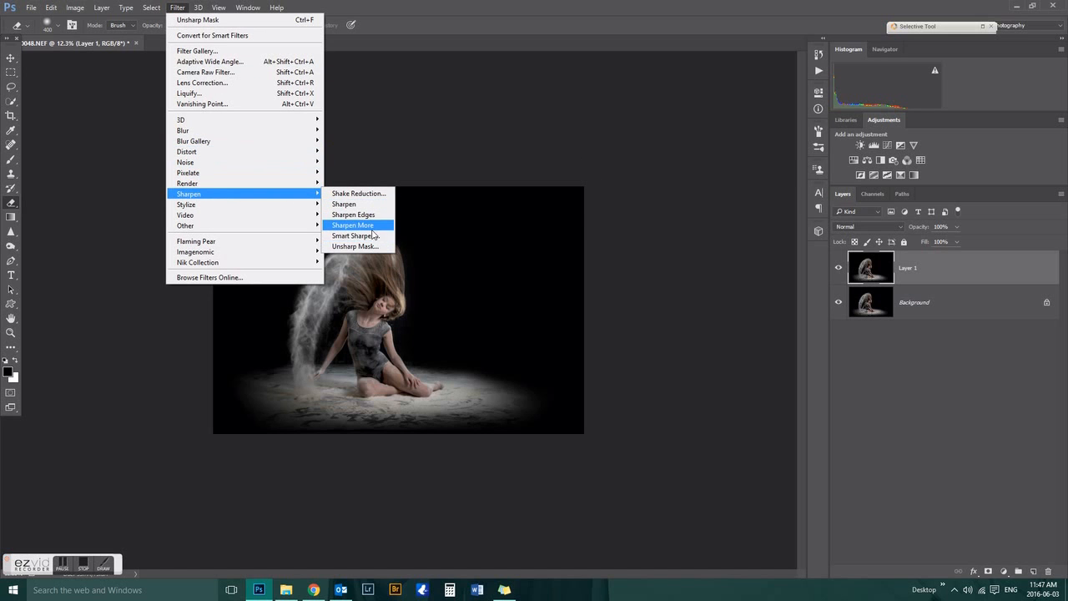
click(367, 236)
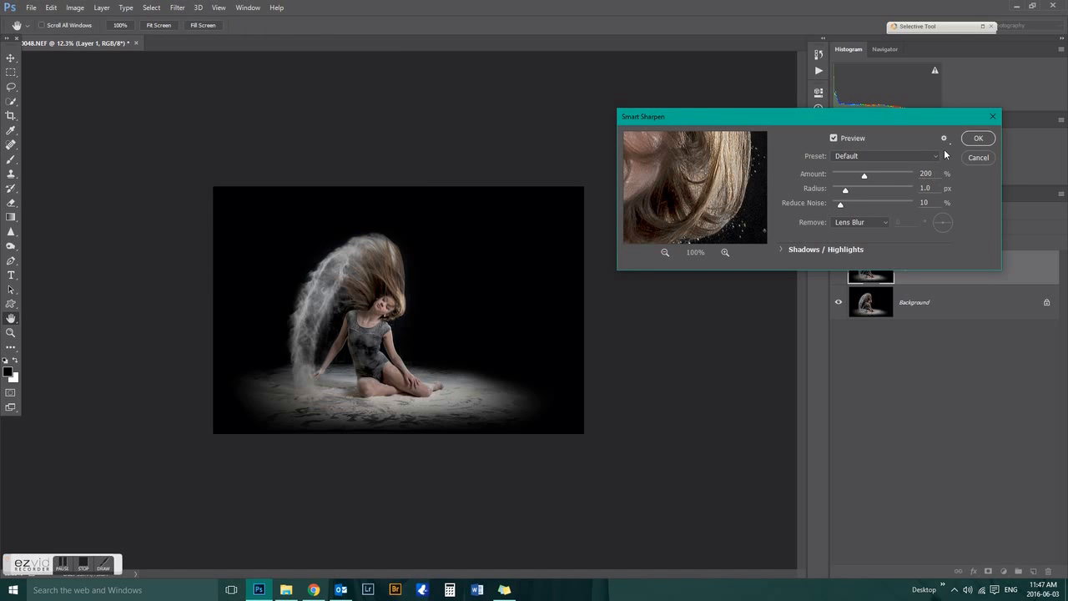
click(981, 140)
key(e)
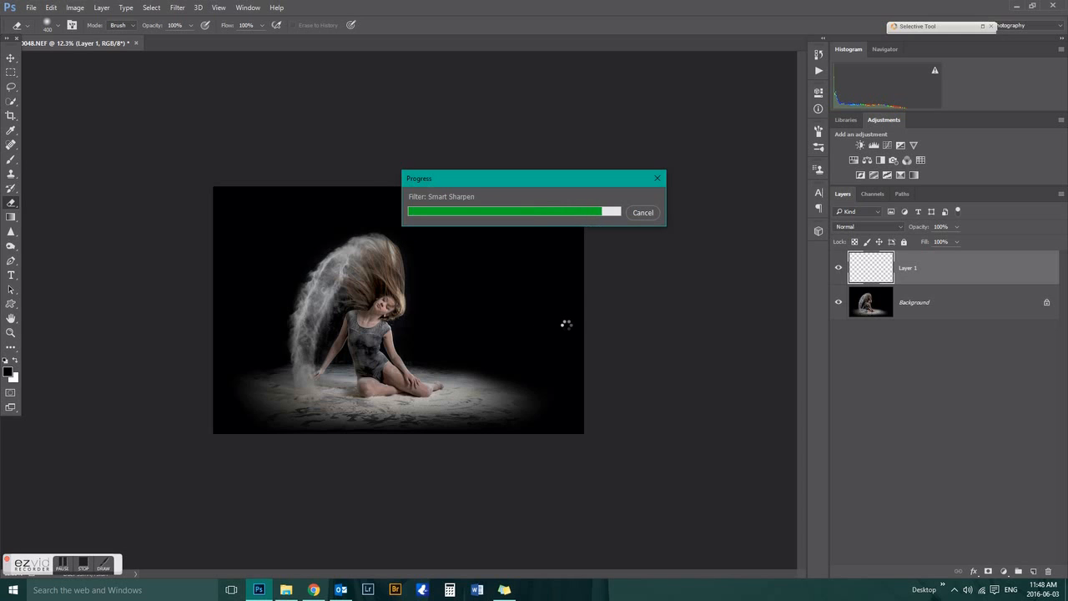
Examine the sharpening on the leotard, skin and powder up close, comparing Layer 1 shown and hidden.
scroll(332, 367, up, 8)
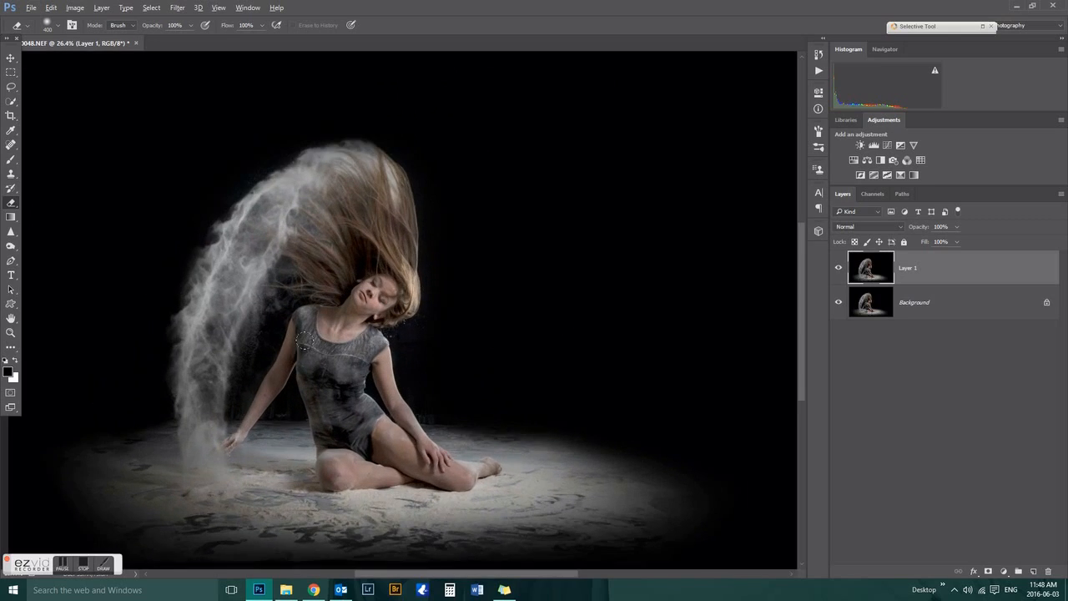
scroll(213, 325, up, 4)
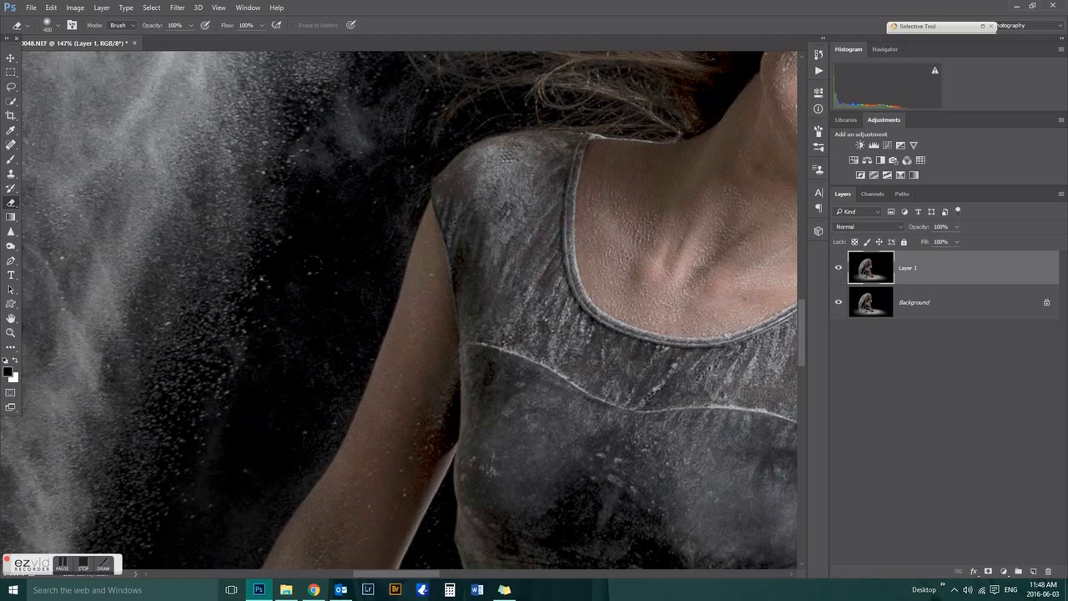
scroll(312, 265, down, 4)
scroll(42, 298, up, 6)
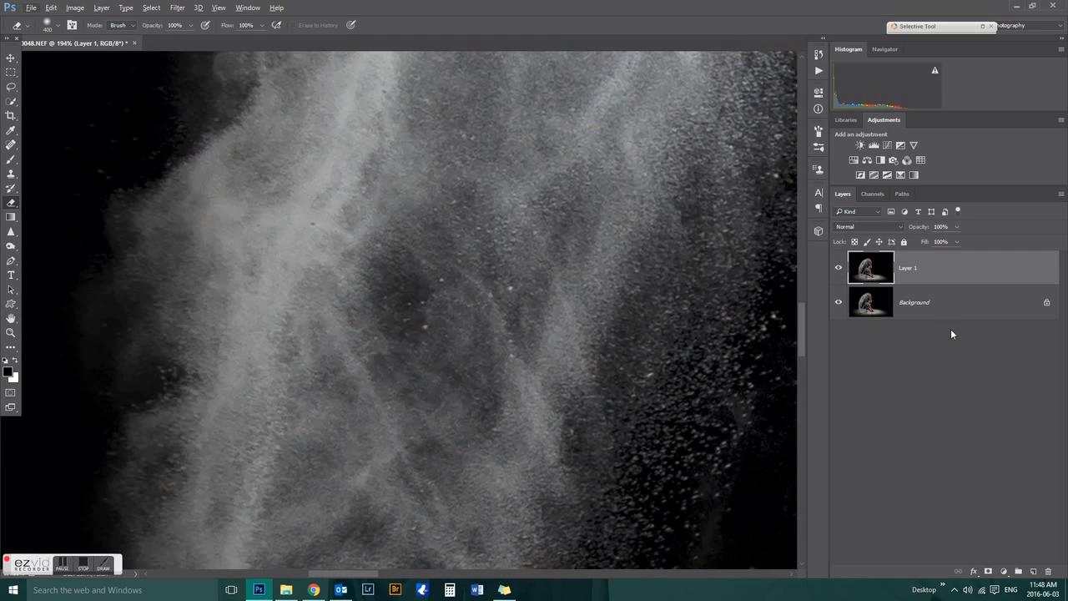
click(840, 268)
click(840, 268)
click(840, 268)
click(840, 268)
key(ctrl+0)
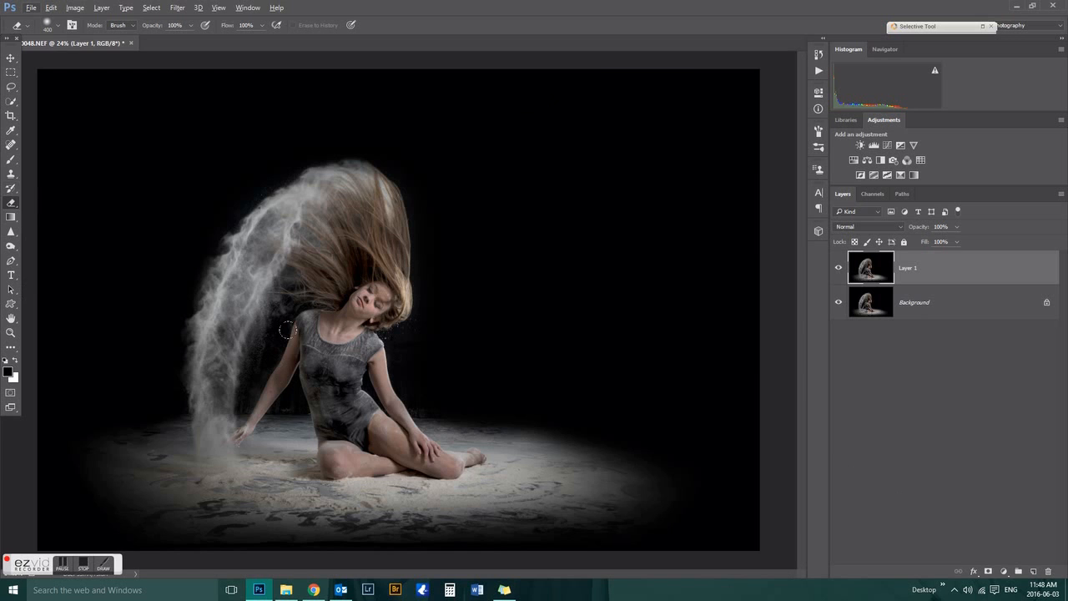
Erase the sharpened Layer 1 over the dancer's face, arms, chest and legs with a 200 px eraser at 100% opacity.
scroll(354, 362, up, 3)
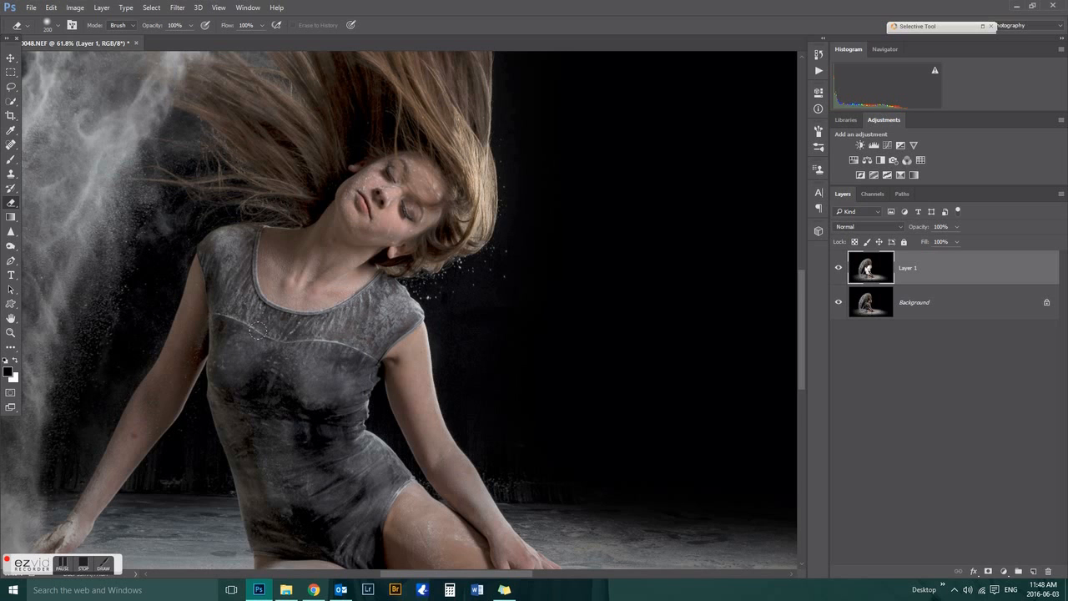
scroll(301, 522, down, 5)
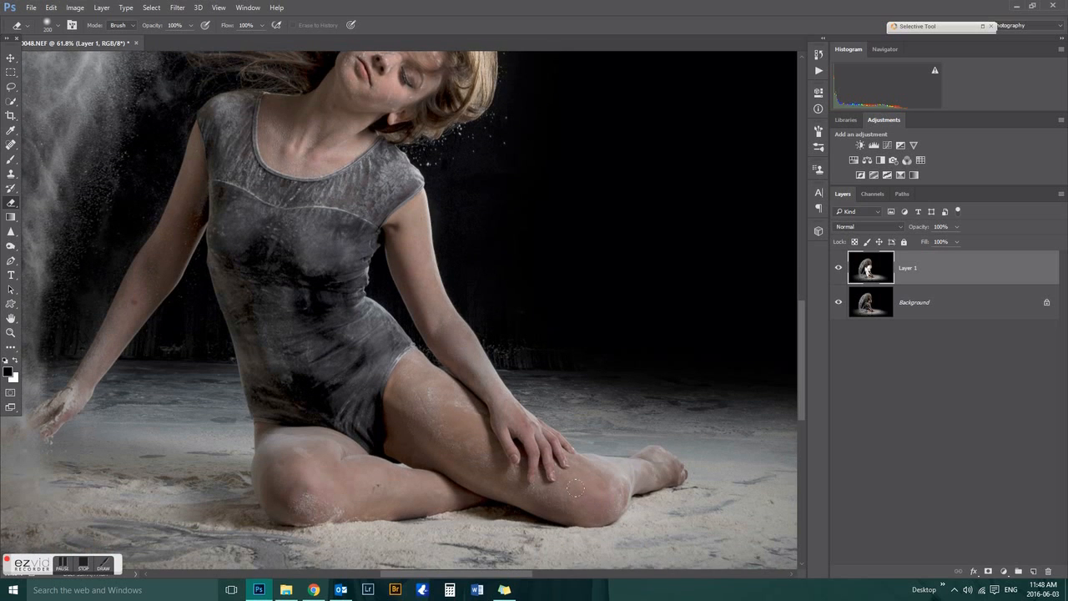
scroll(284, 177, up, 4)
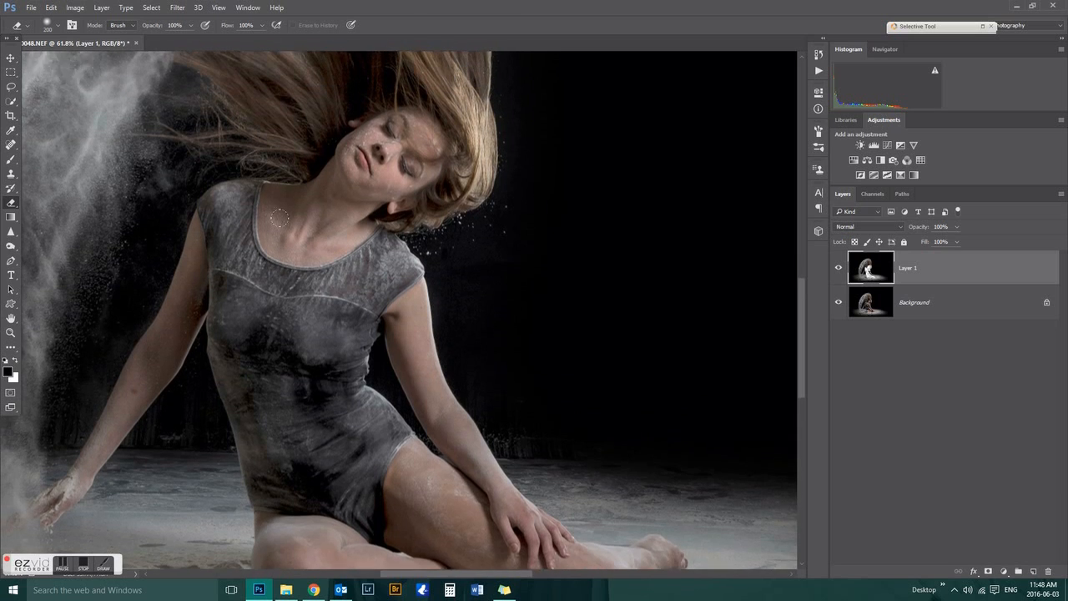
scroll(405, 182, up, 4)
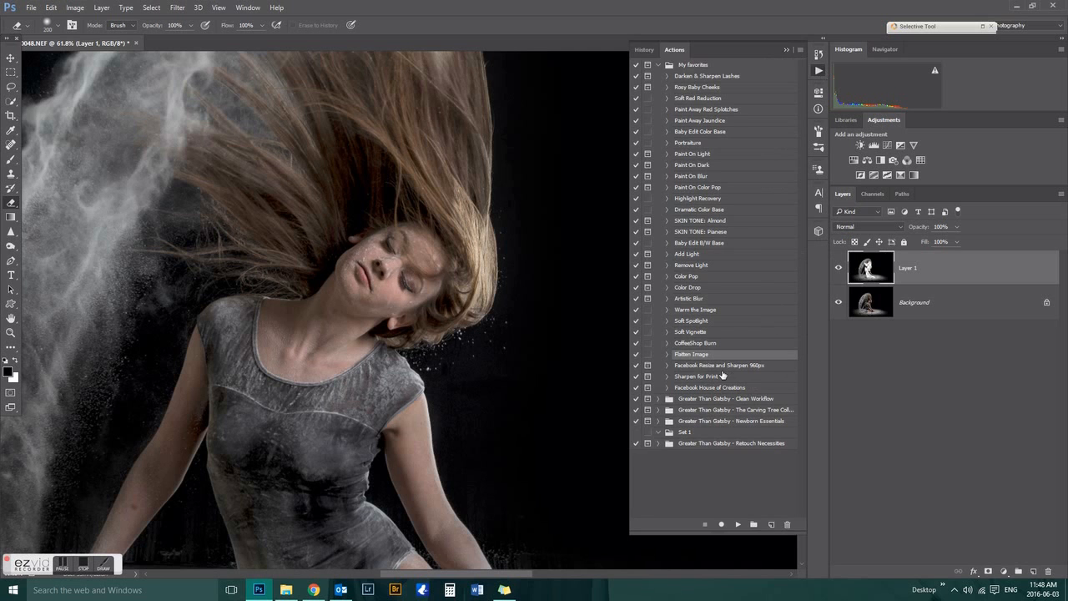
Flatten the image and run the Portraiture action to smooth the skin on a new layer.
click(738, 524)
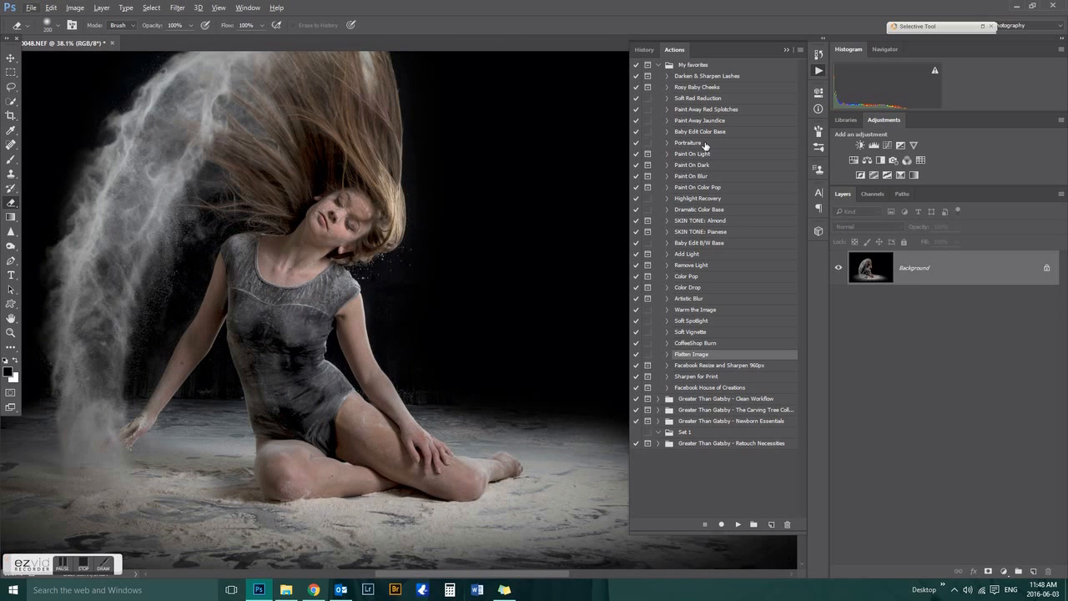
click(705, 146)
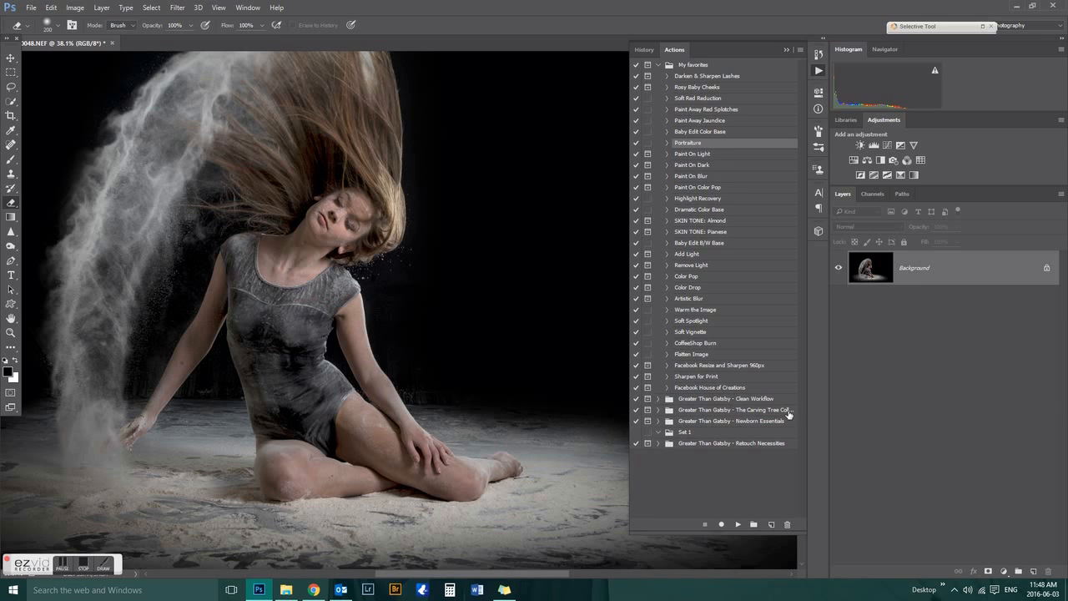
click(738, 525)
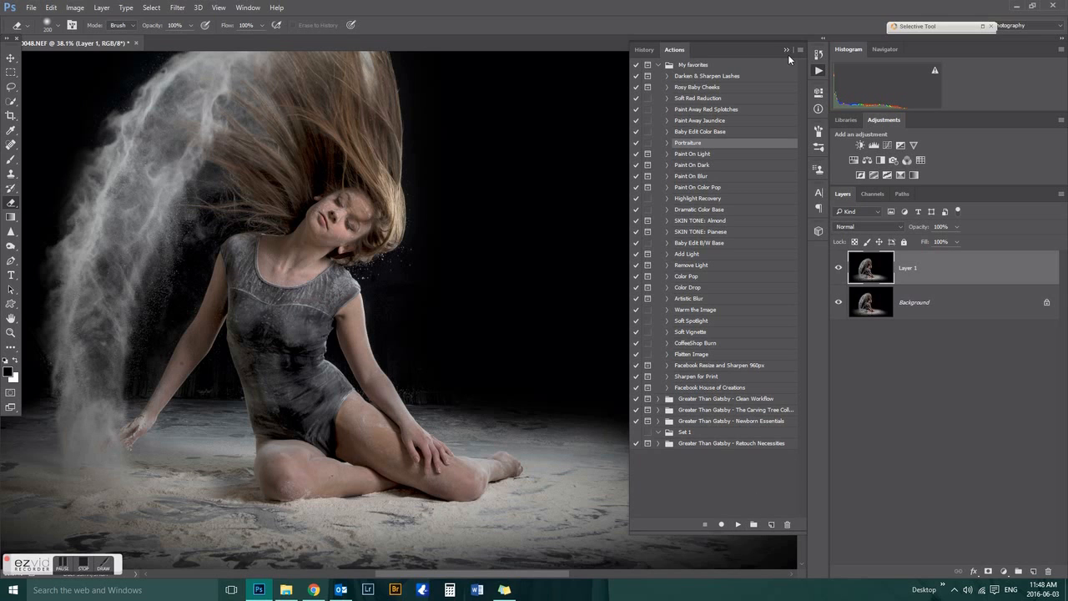
click(786, 51)
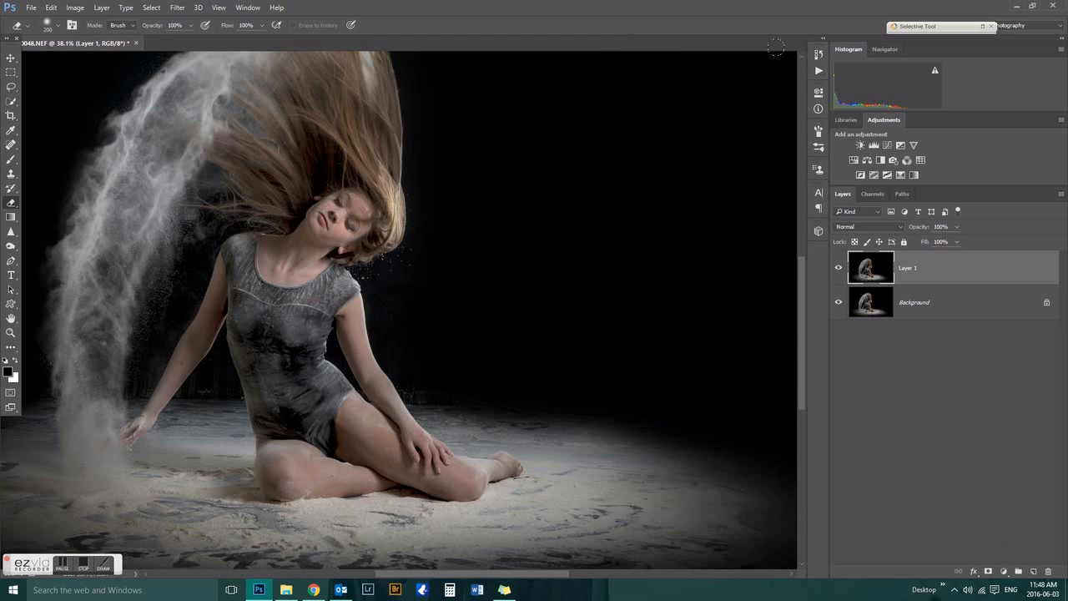
Compare the skin smoothing on the face, and erase it from Layer 1 over the facial details with a small eraser.
scroll(322, 208, up, 8)
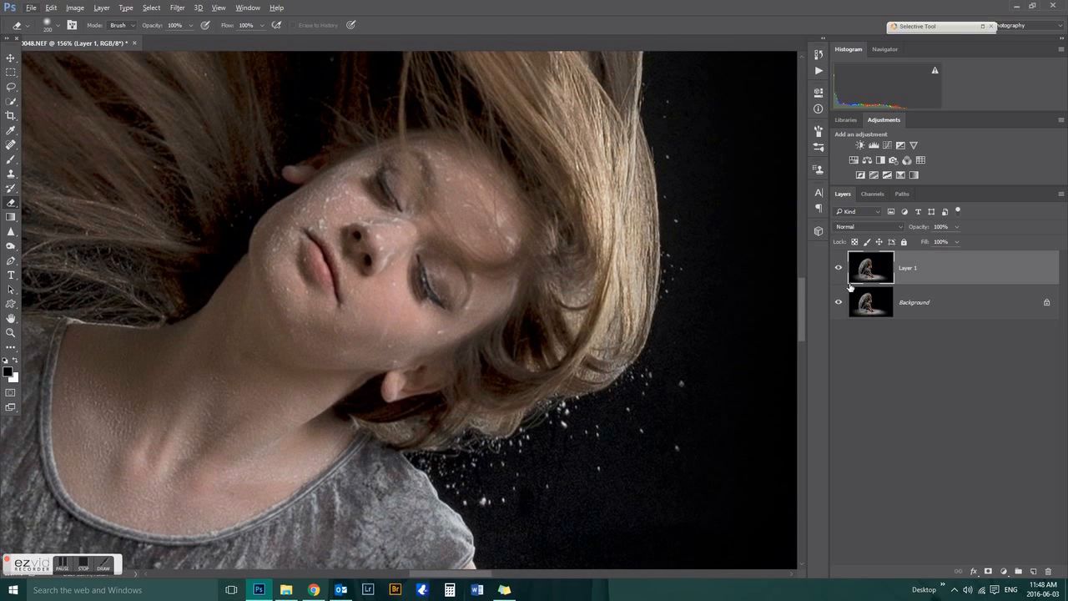
click(839, 269)
click(839, 269)
click(838, 269)
click(839, 269)
key(bracketleft)
key(bracketleft)
key(bracketleft)
key(bracketleft)
key(bracketleft)
key(bracketright)
key(bracketright)
key(bracketright)
key(bracketright)
key(bracketright)
Erase the smoothing from Layer 1 over the hair and powder stream, using a 300 px eraser for the powder.
key(ctrl+0)
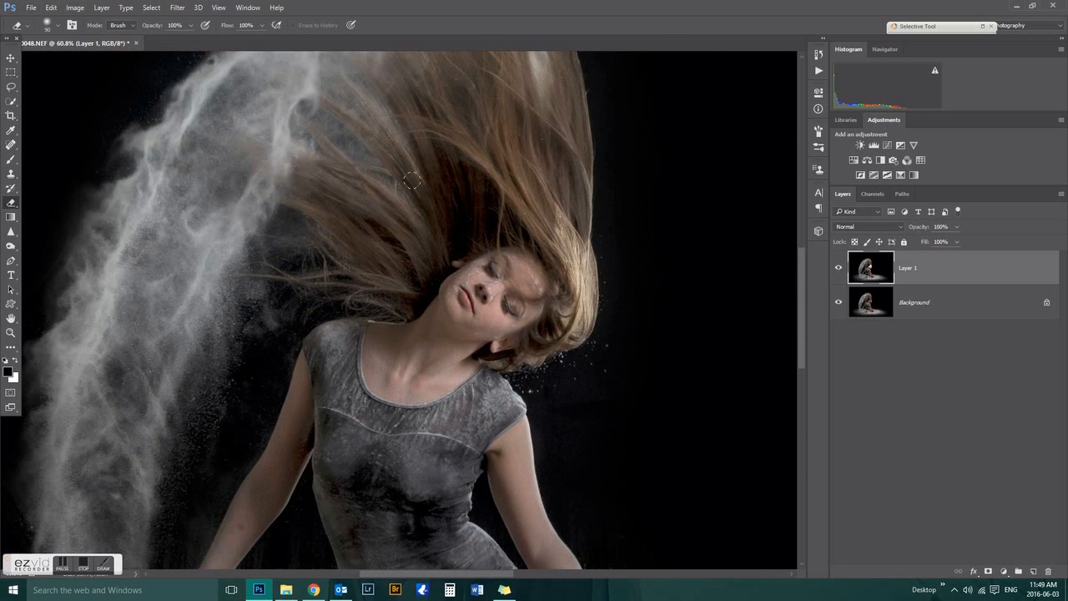
key(ctrl+0)
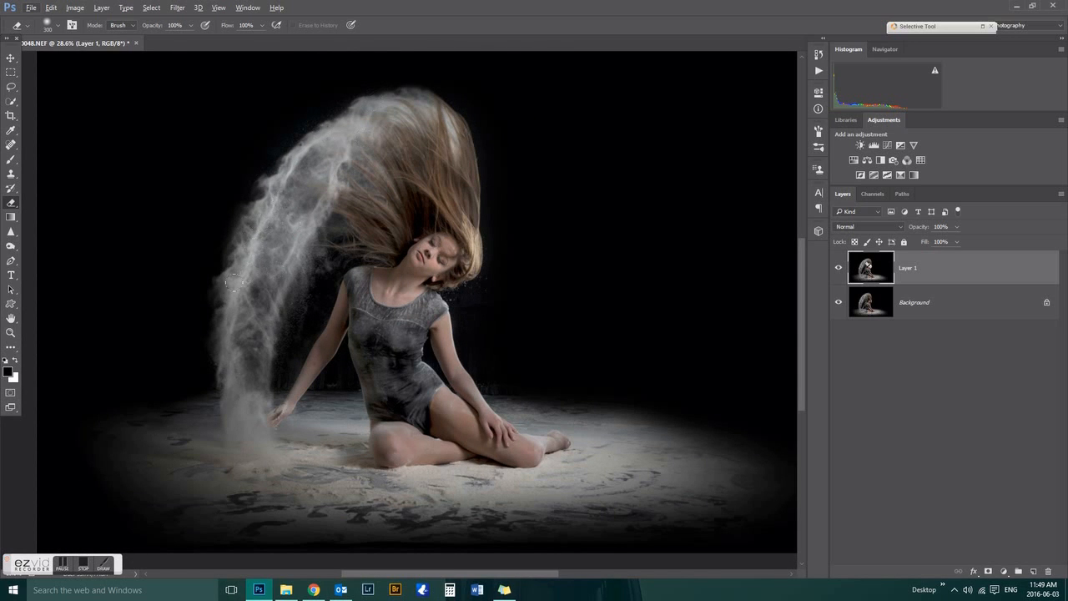
drag(239, 445, 255, 425)
Flatten the skin-smoothing layer into the background with the Flatten Image action.
click(819, 70)
click(722, 354)
click(738, 524)
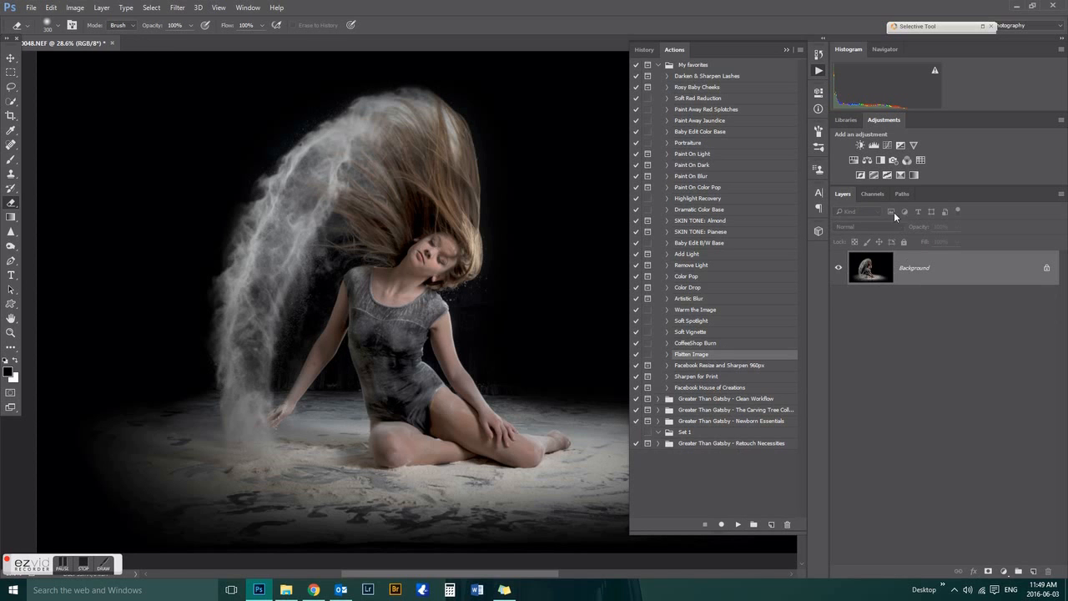
Add a Brightness/Contrast adjustment layer with the contrast set to 10.
click(860, 146)
drag(741, 172, 705, 178)
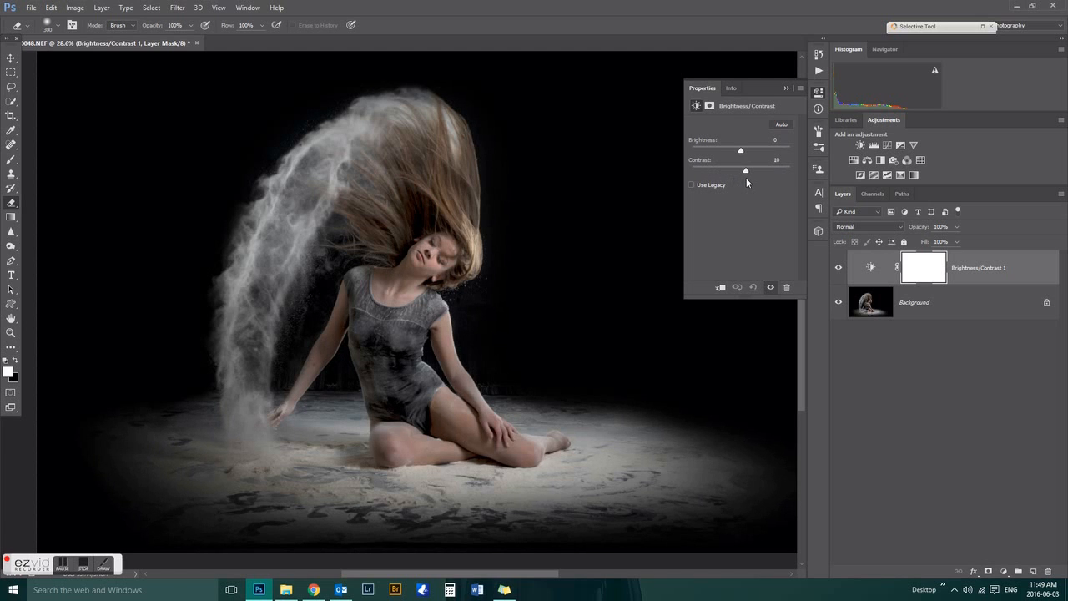
click(786, 88)
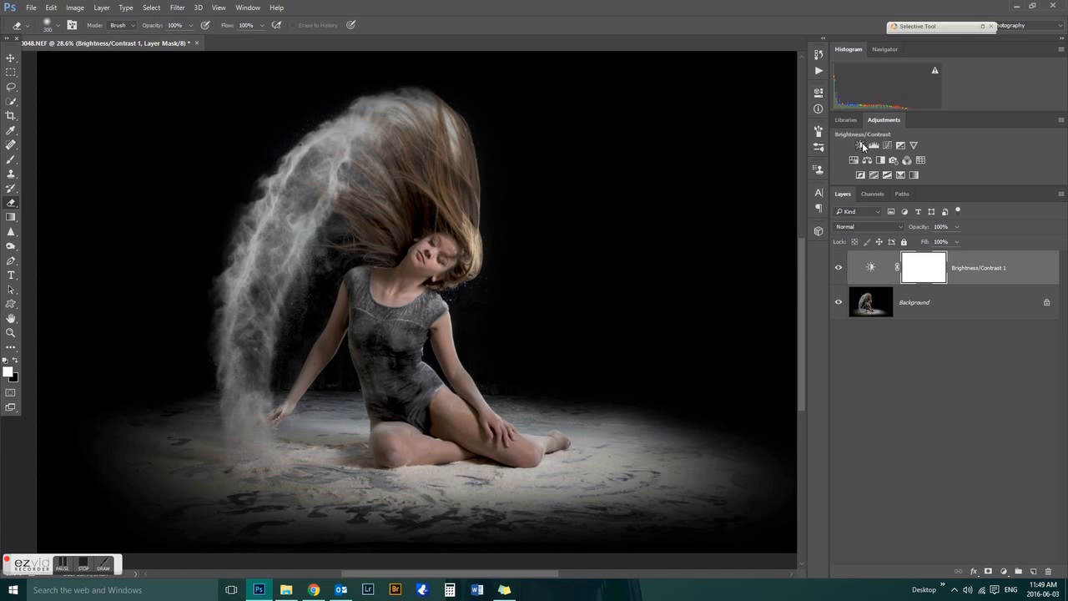
Add a Levels adjustment layer above Brightness/Contrast 1 and set its midtones to 1.06.
click(872, 147)
drag(751, 204, 746, 203)
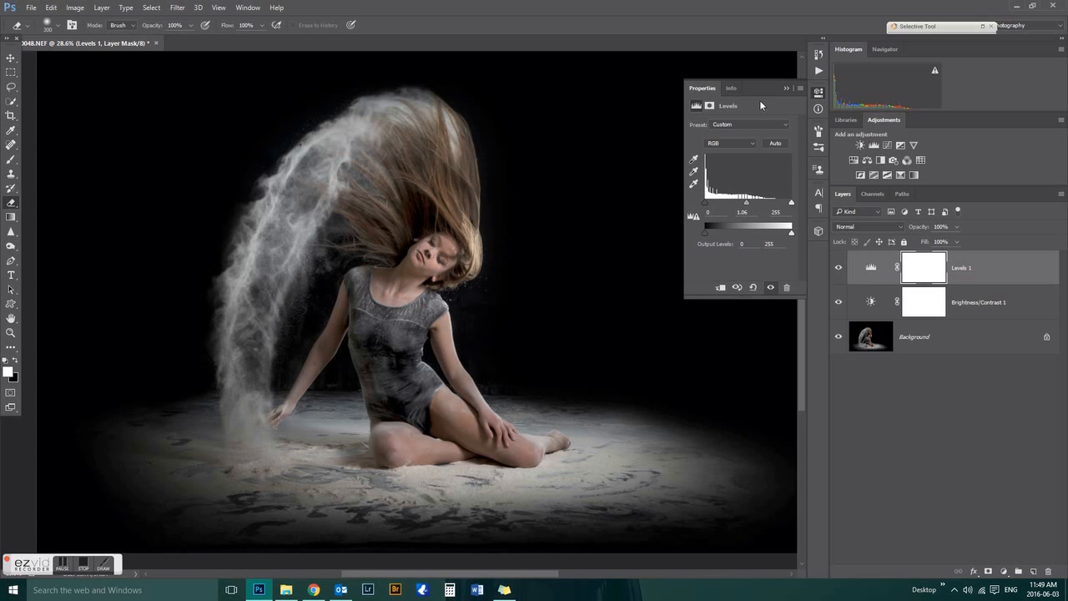
click(786, 87)
scroll(424, 270, down, 2)
scroll(367, 277, up, 2)
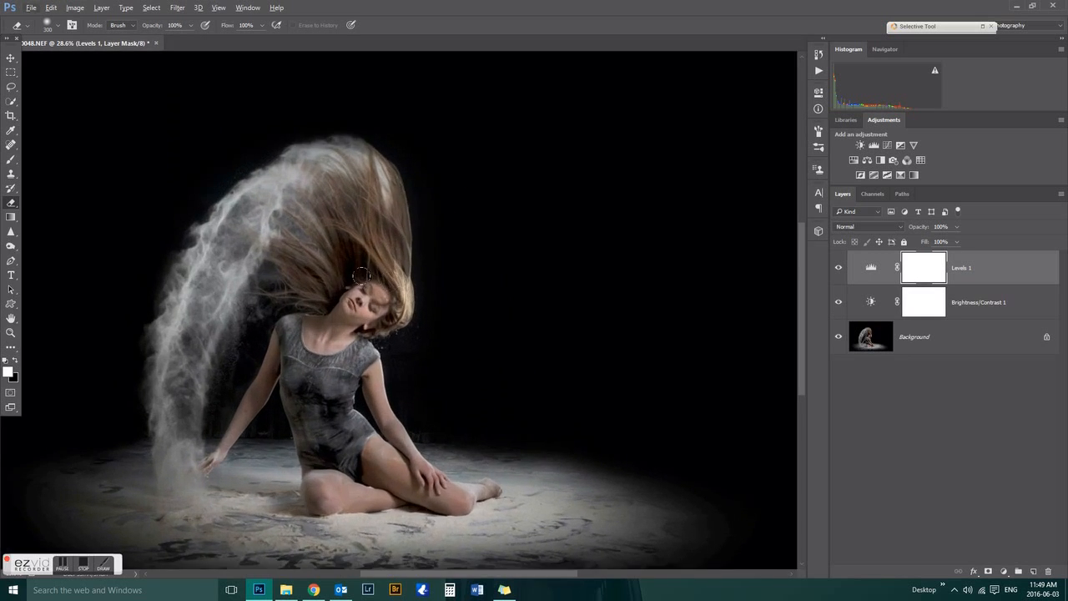
scroll(372, 280, down, 1)
scroll(372, 279, up, 1)
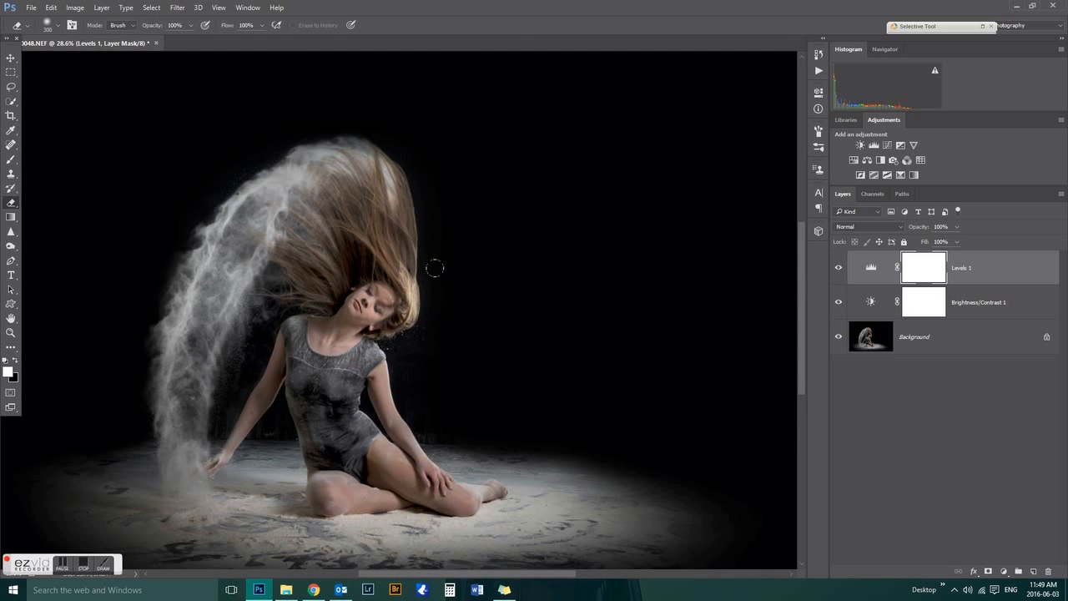
scroll(437, 268, down, 1)
scroll(425, 281, up, 1)
Flatten the Levels and Brightness/Contrast adjustments into the background with the Flatten Image action.
click(819, 70)
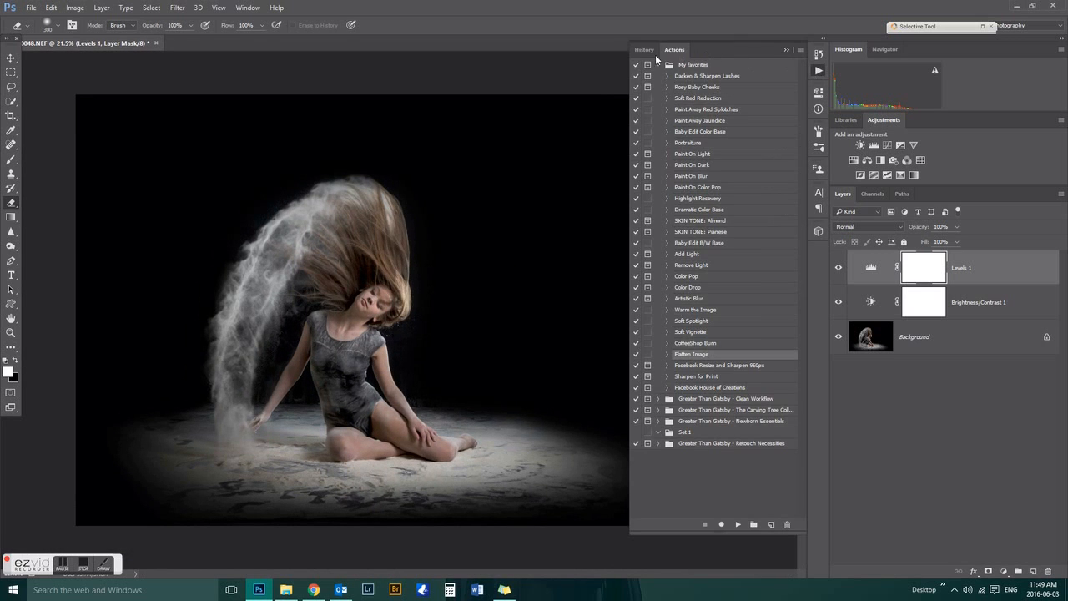
click(645, 52)
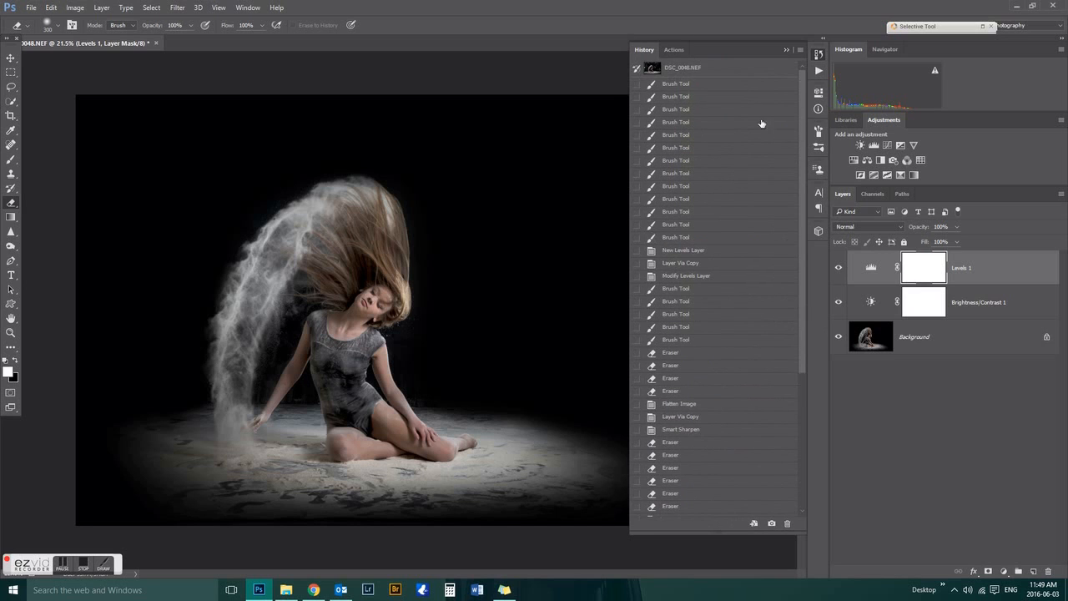
click(674, 49)
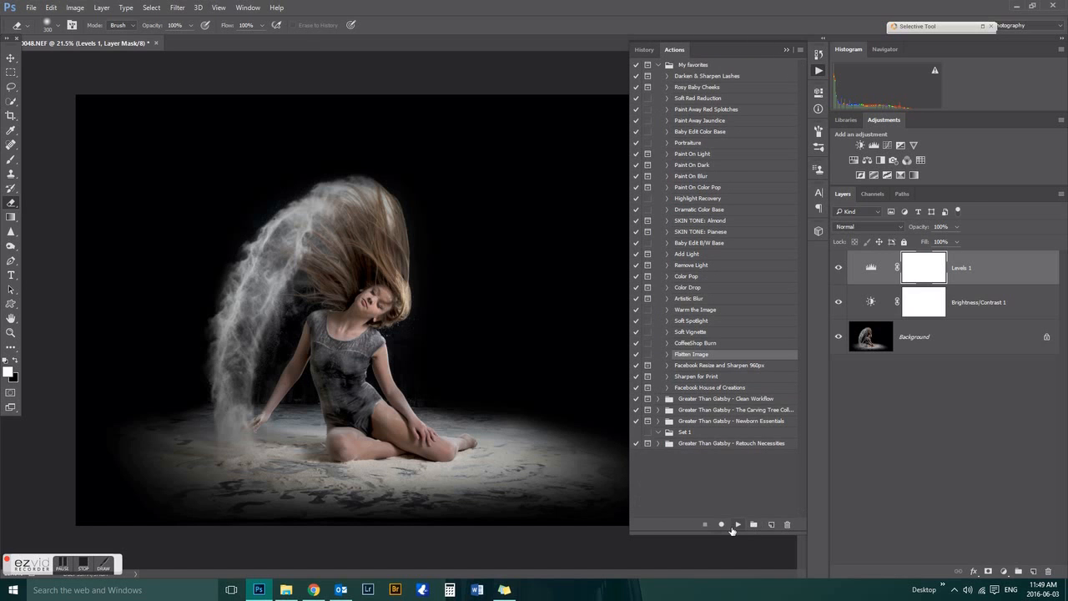
click(738, 525)
Save the finished edit as a history snapshot and compare it with the original DSC_0048.NEF state, ending on the snapshot.
click(644, 52)
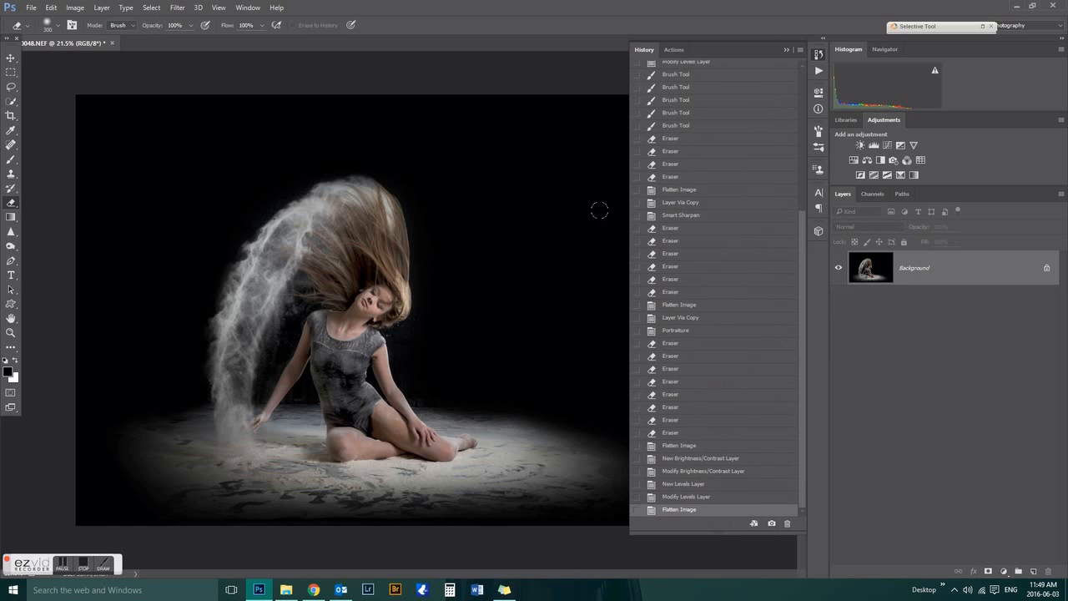
scroll(776, 172, up, 5)
click(704, 71)
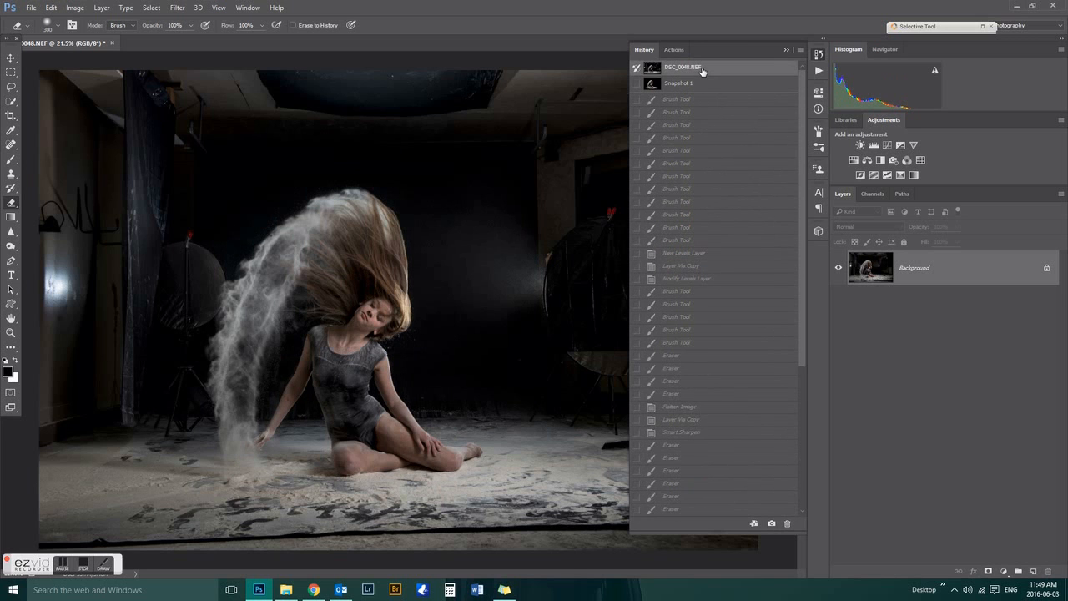
click(698, 85)
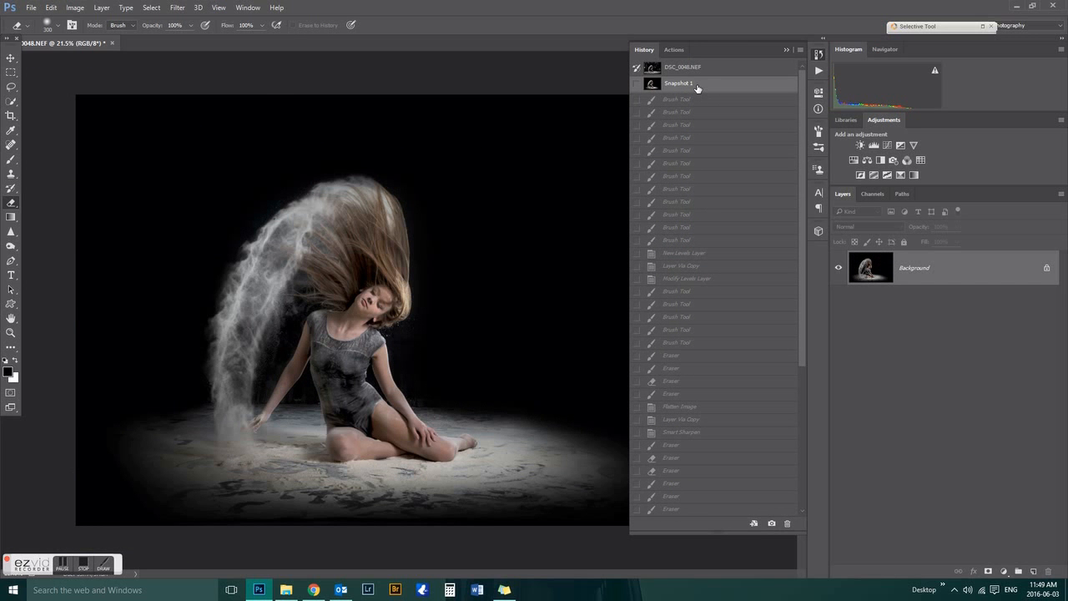
click(699, 72)
click(700, 85)
key(ctrl+minus)
key(ctrl+plus)
click(84, 567)
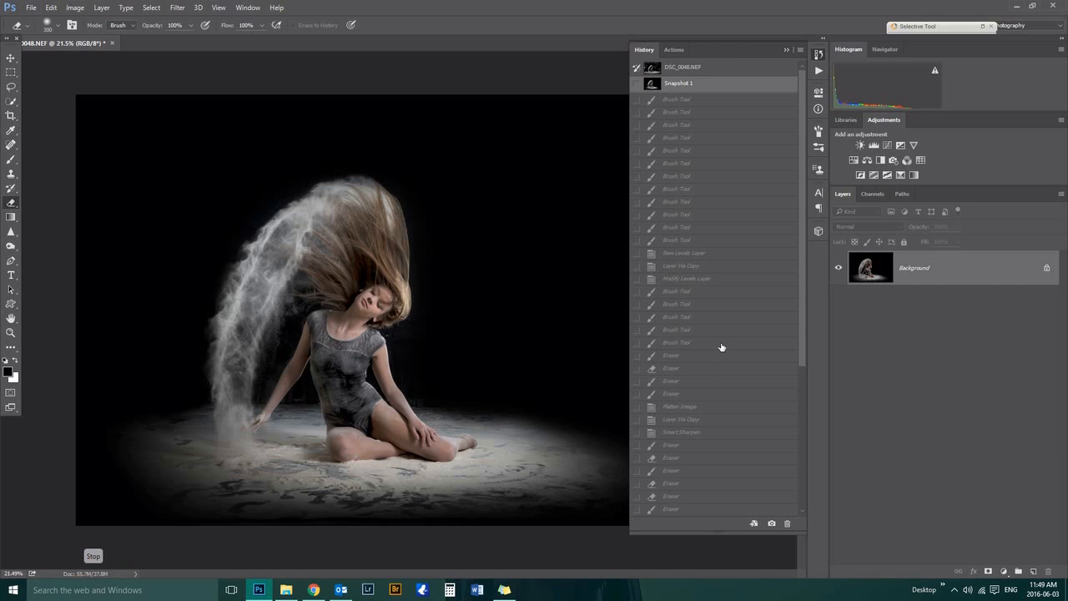